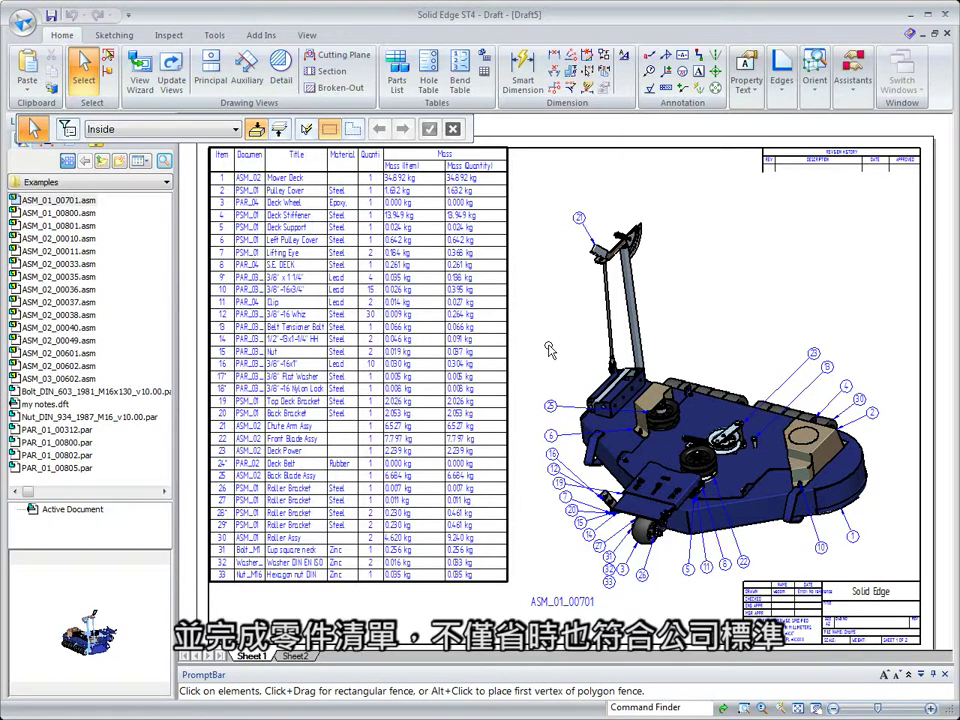
- Create a circular 2:1 detail view of the front roller wheel and place it above the mower deck
{"action": "left_click", "coordinate": [281, 75]}
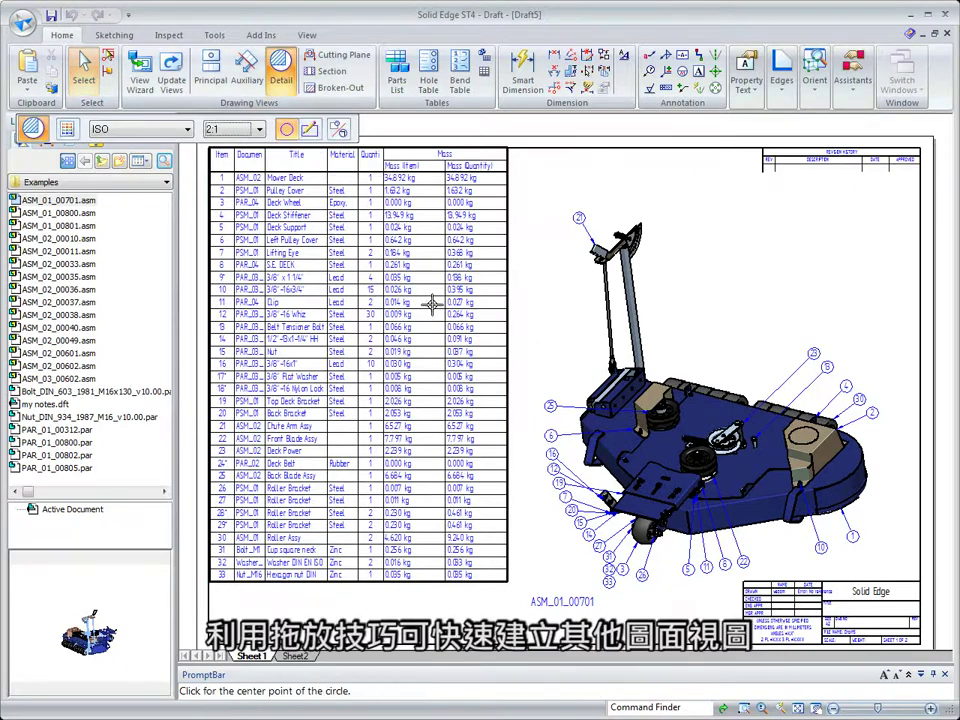
{"action": "left_click", "coordinate": [643, 528]}
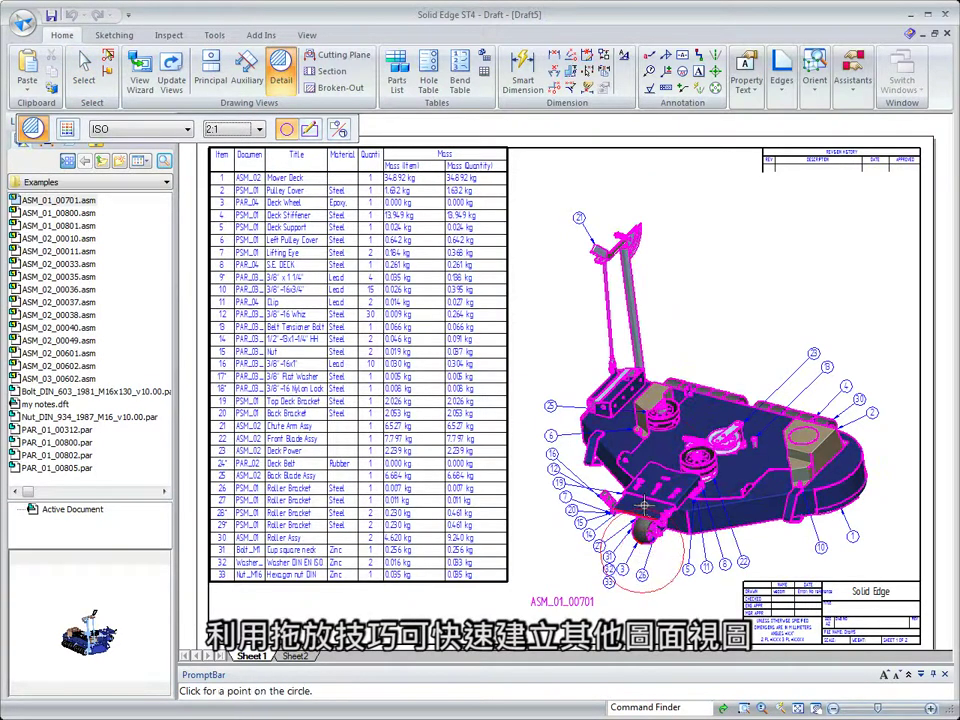
{"action": "left_click", "coordinate": [688, 545]}
{"action": "left_click", "coordinate": [732, 273]}
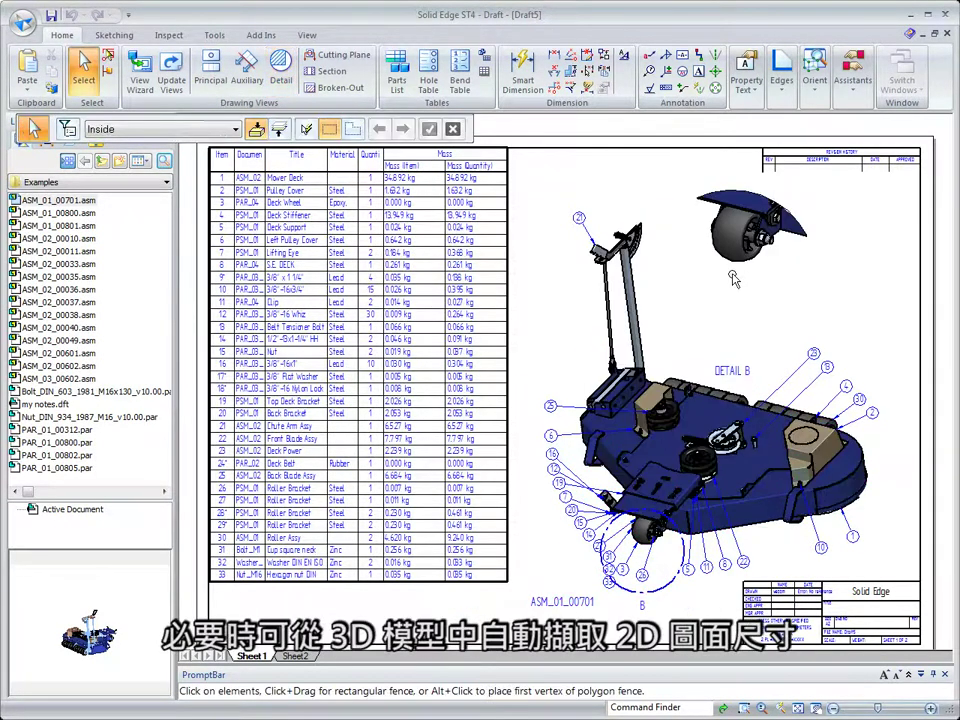
- Add a stacked balloon for items 31, 32 and 33 to the wheel bolt in the Detail B view
{"action": "right_click_drag", "start_coordinate": [641, 214], "coordinate": [645, 180]}
{"action": "left_click", "coordinate": [666, 182]}
{"action": "left_click", "coordinate": [855, 349]}
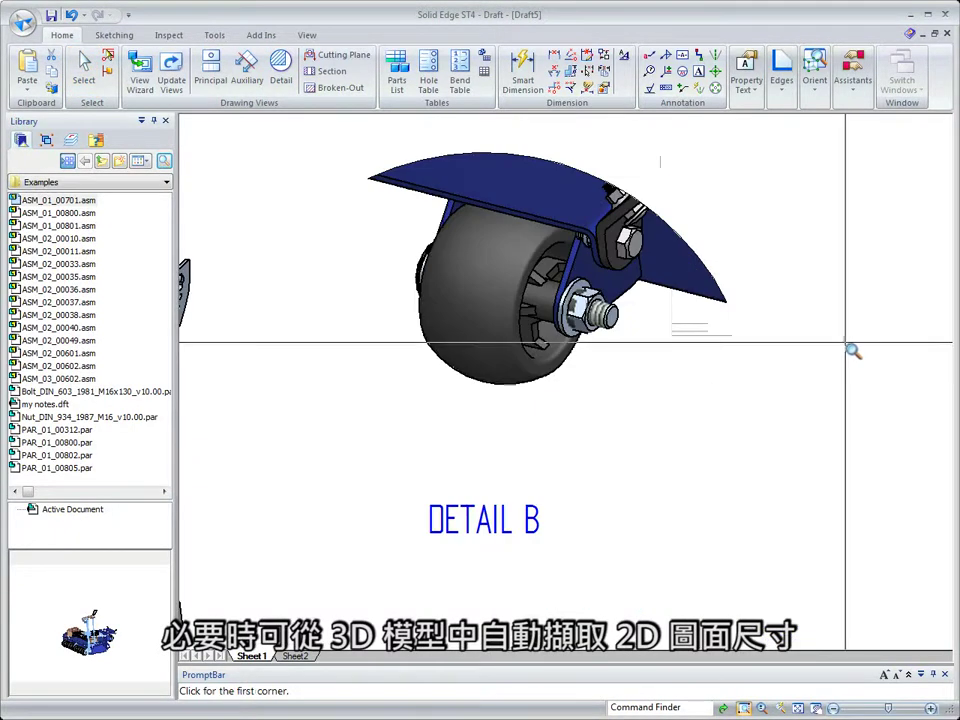
{"action": "key", "text": "Escape"}
{"action": "left_click", "coordinate": [649, 71]}
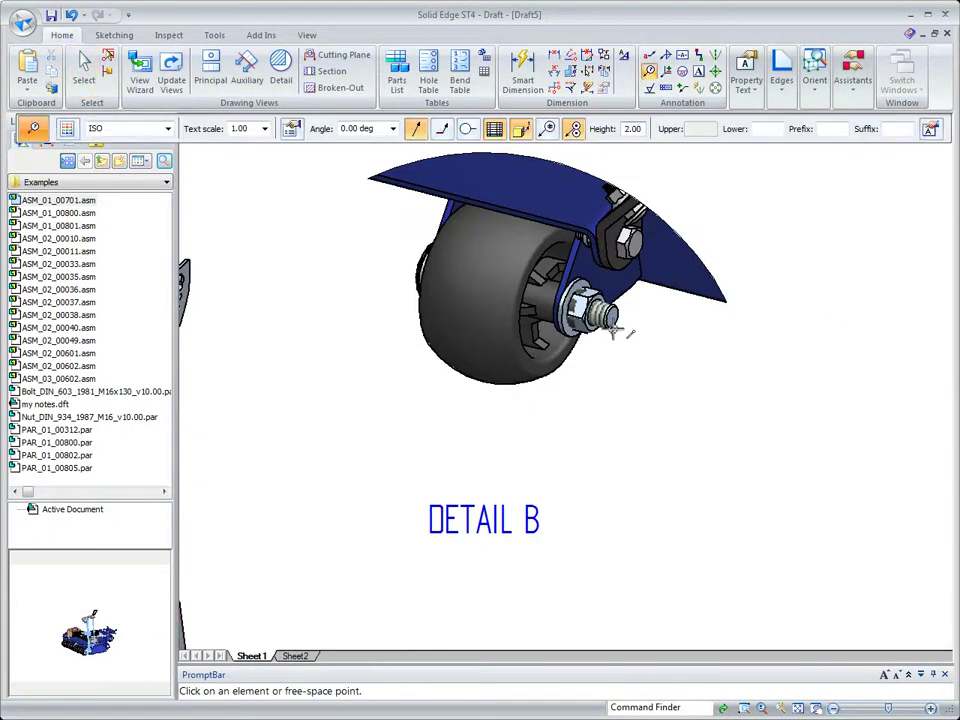
{"action": "left_click", "coordinate": [614, 332]}
{"action": "left_click", "coordinate": [700, 399]}
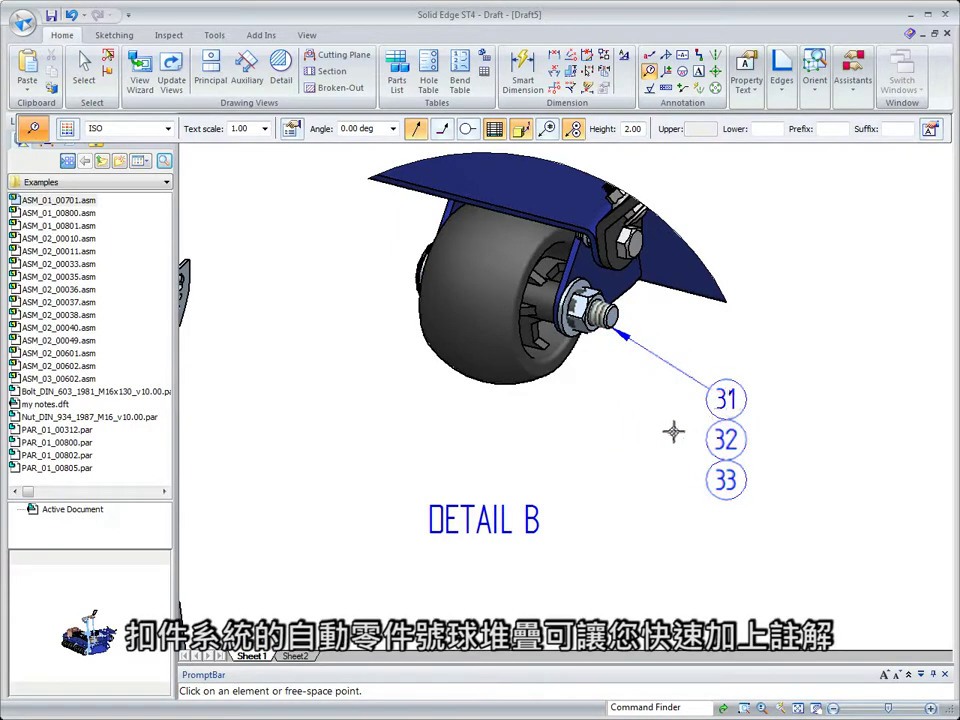
{"action": "key", "text": "Escape"}
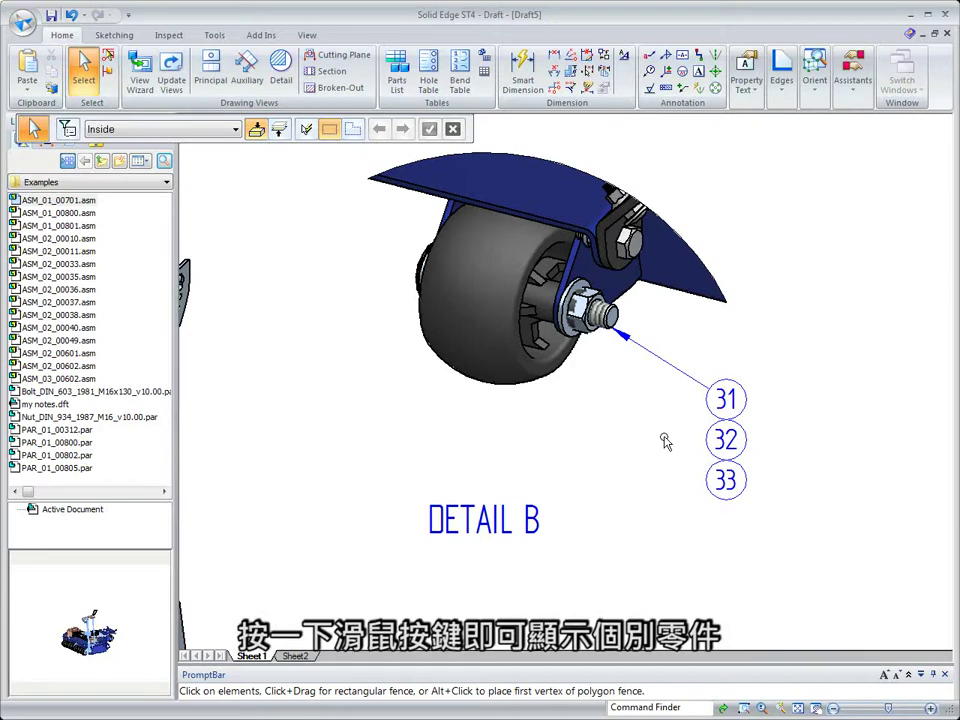
- Add the header title "Solid Edge Parts LIst" to the parts list and apply it
{"action": "right_click_drag", "start_coordinate": [664, 439], "coordinate": [692, 398]}
{"action": "right_click", "coordinate": [509, 490]}
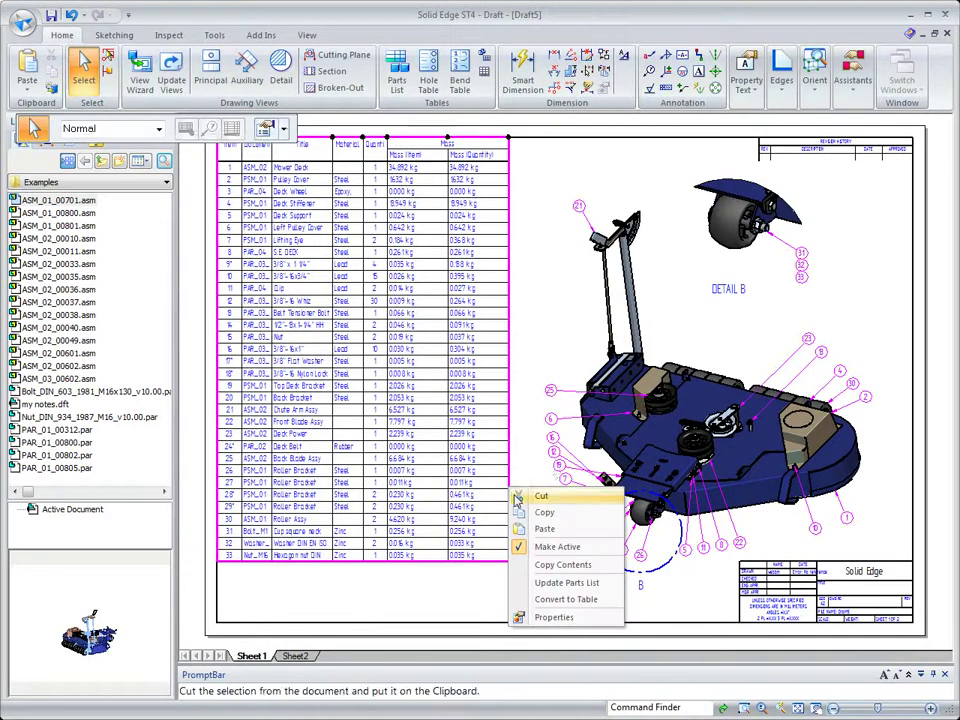
{"action": "left_click", "coordinate": [545, 617]}
{"action": "left_click_drag", "start_coordinate": [468, 149], "coordinate": [698, 161]}
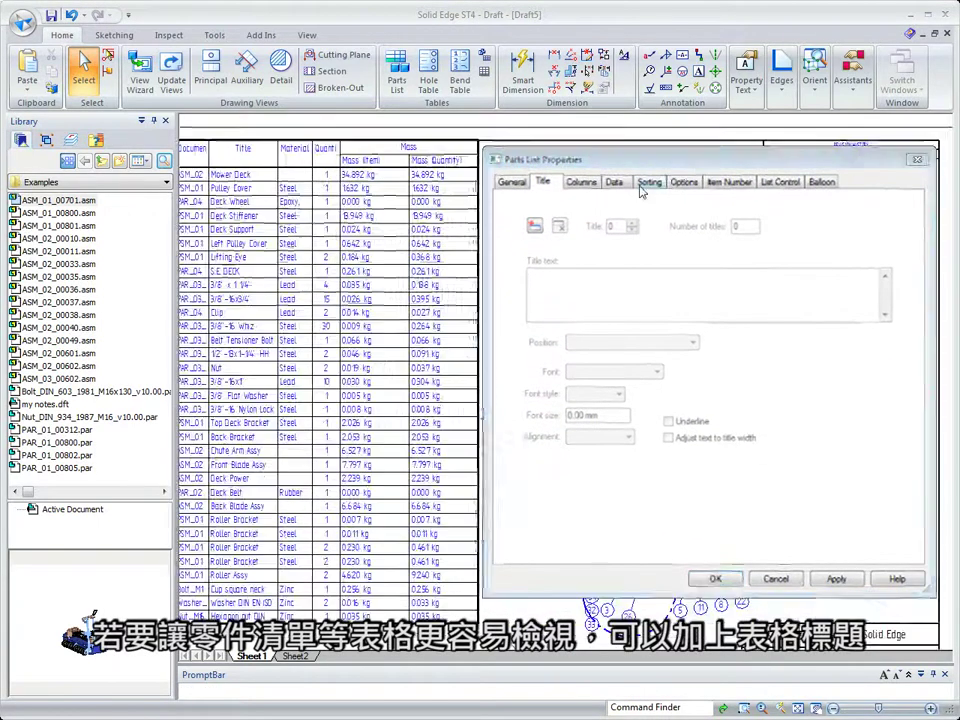
{"action": "left_click", "coordinate": [534, 227]}
{"action": "type", "text": "Solid Edge Parts List"}
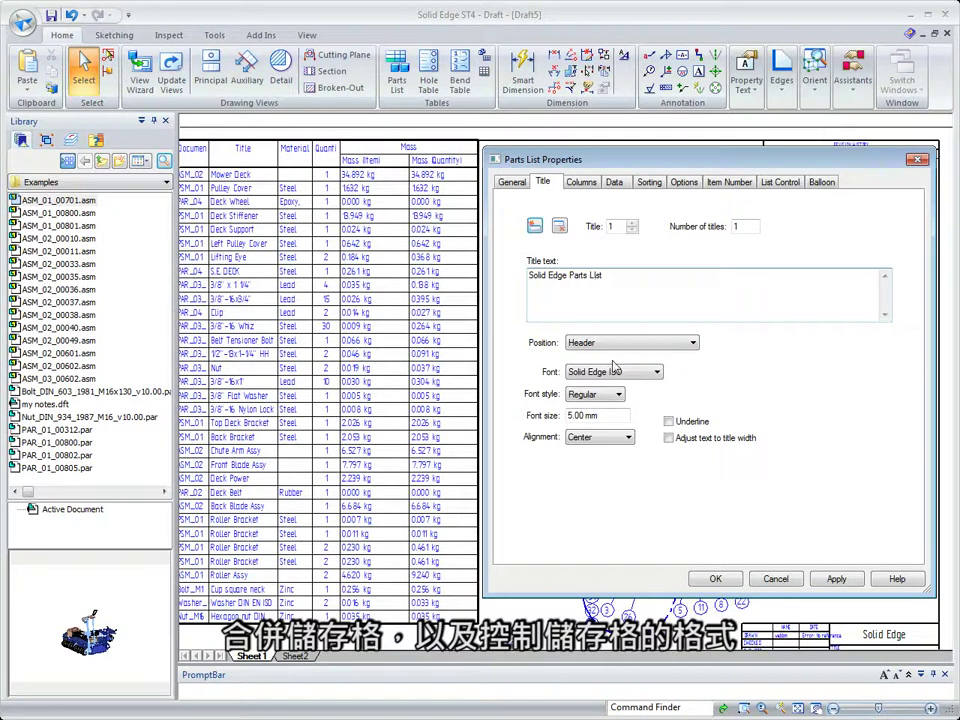
{"action": "left_click", "coordinate": [836, 578]}
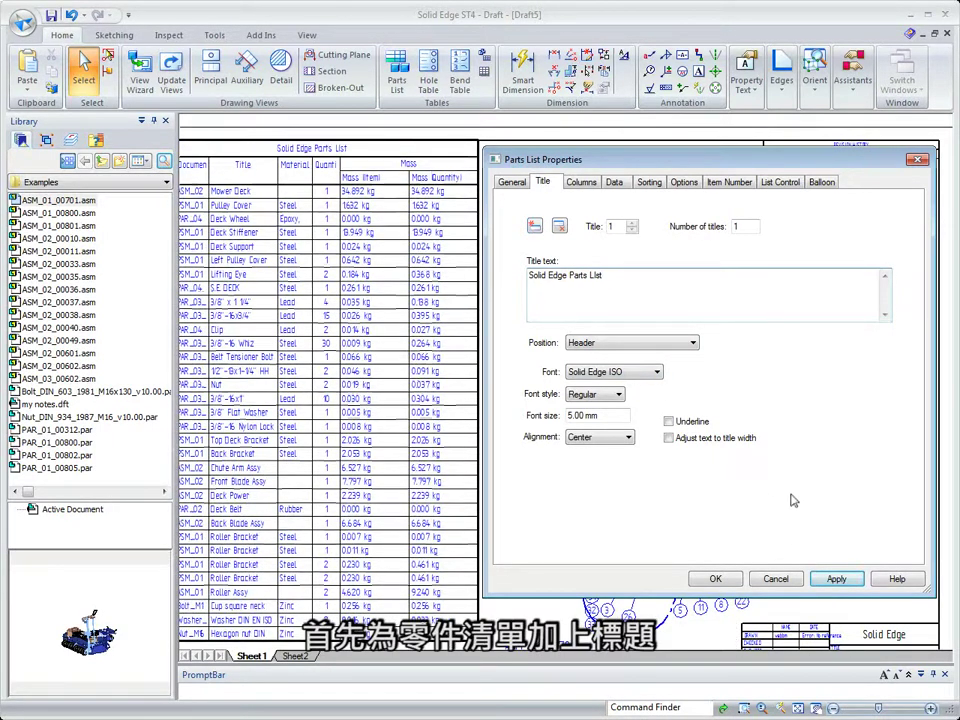
- Format the parts list title in Arial Black at 7 mm with underline and apply the change
{"action": "left_click", "coordinate": [657, 371]}
{"action": "left_click_drag", "start_coordinate": [660, 560], "coordinate": [586, 421]}
{"action": "left_click", "coordinate": [626, 493]}
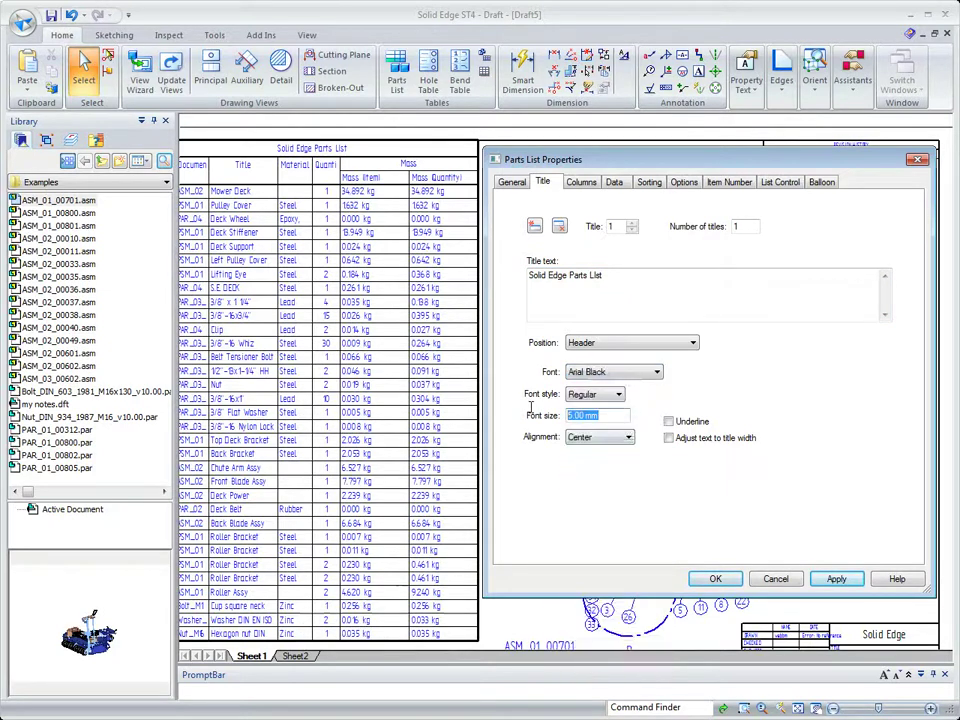
{"action": "type", "text": "7"}
{"action": "left_click", "coordinate": [668, 421]}
{"action": "left_click", "coordinate": [838, 578]}
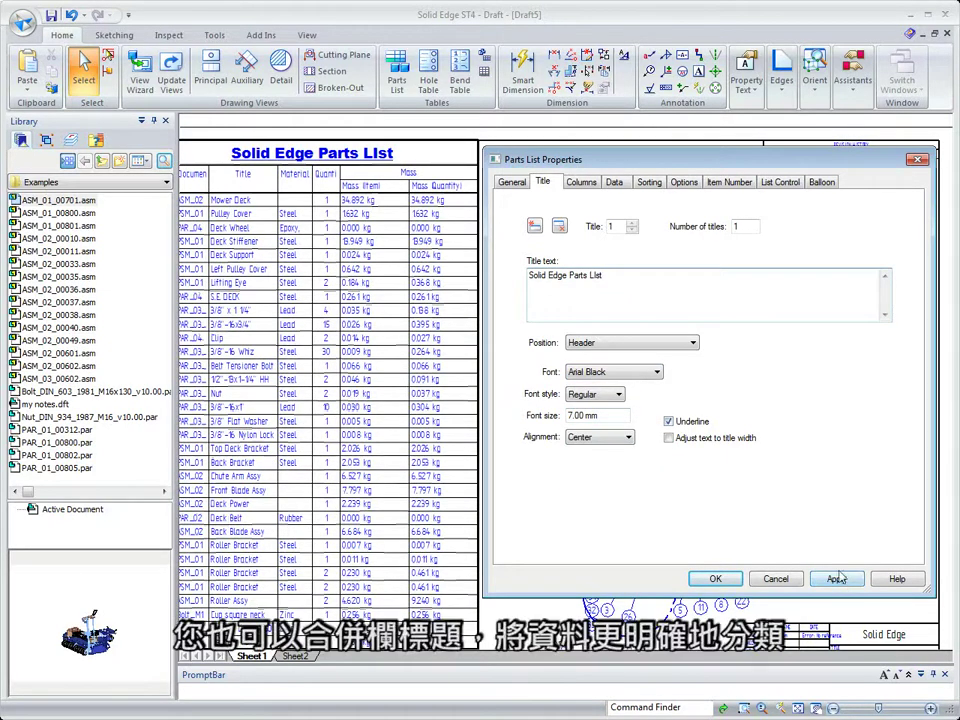
- Set the Quantity column header's orientation to Rotated with its text adjusted to the column width, and apply
{"action": "left_click", "coordinate": [581, 183]}
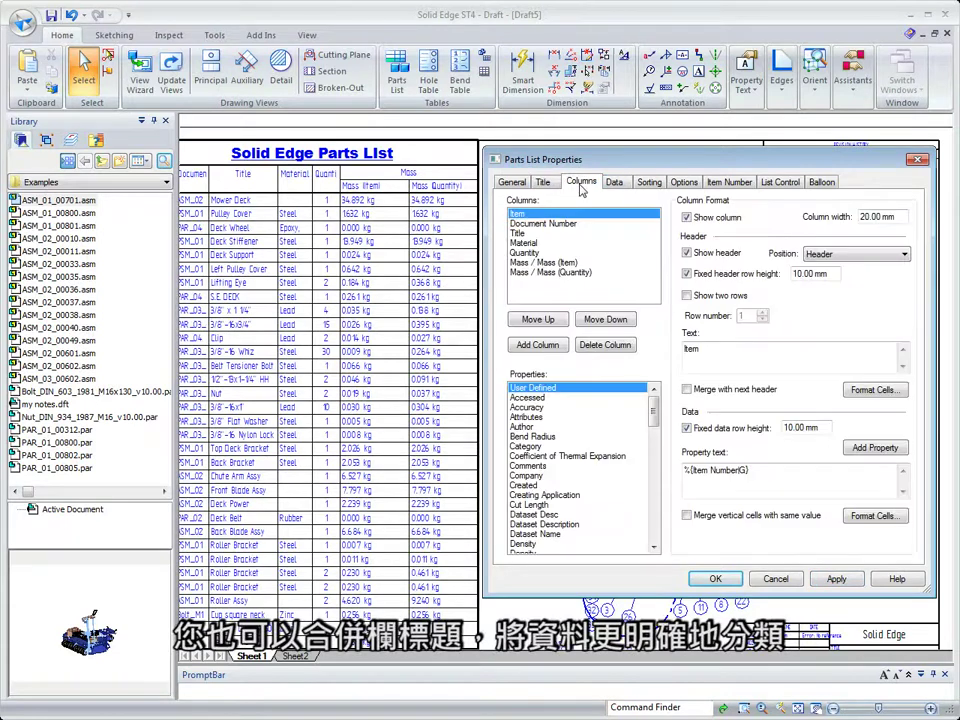
{"action": "left_click", "coordinate": [541, 252]}
{"action": "left_click", "coordinate": [868, 392]}
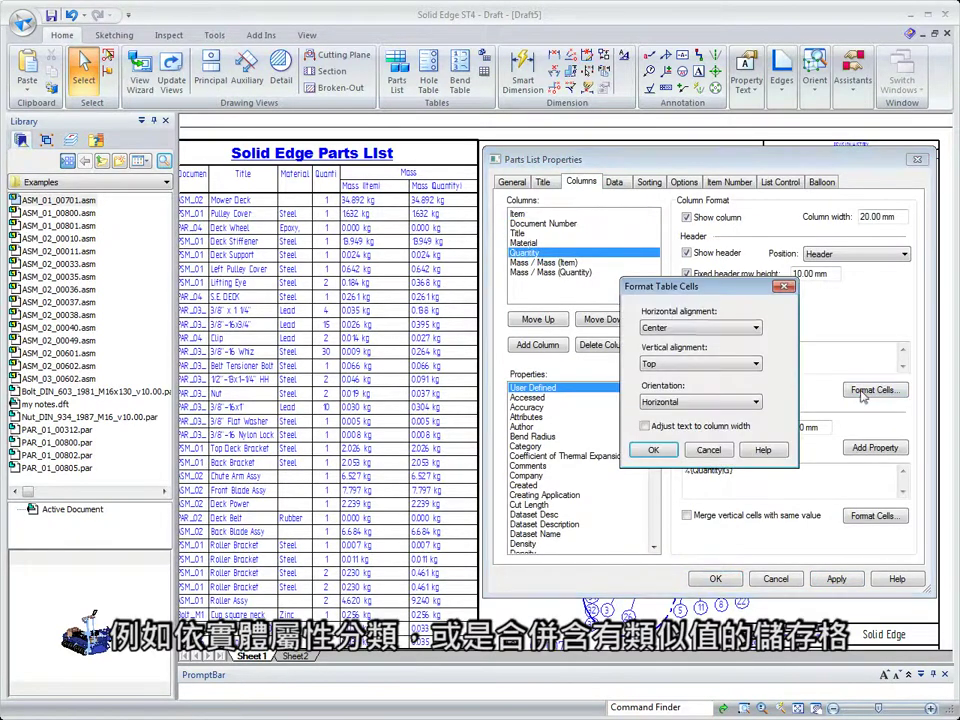
{"action": "left_click", "coordinate": [739, 400]}
{"action": "left_click", "coordinate": [700, 426]}
{"action": "left_click", "coordinate": [645, 426]}
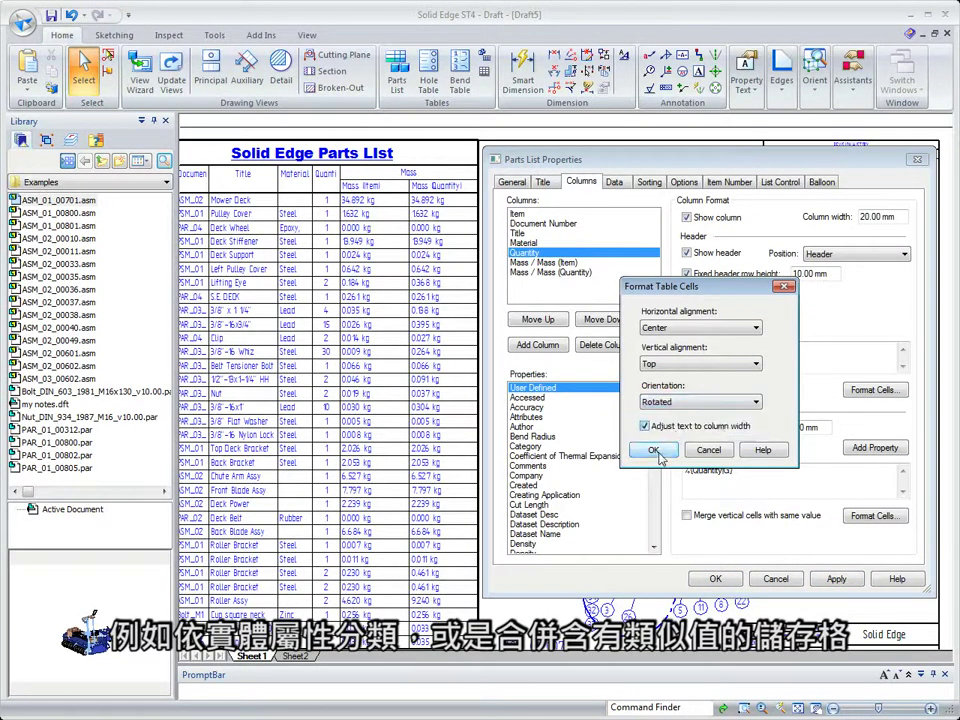
{"action": "left_click", "coordinate": [654, 451]}
{"action": "left_click", "coordinate": [830, 580]}
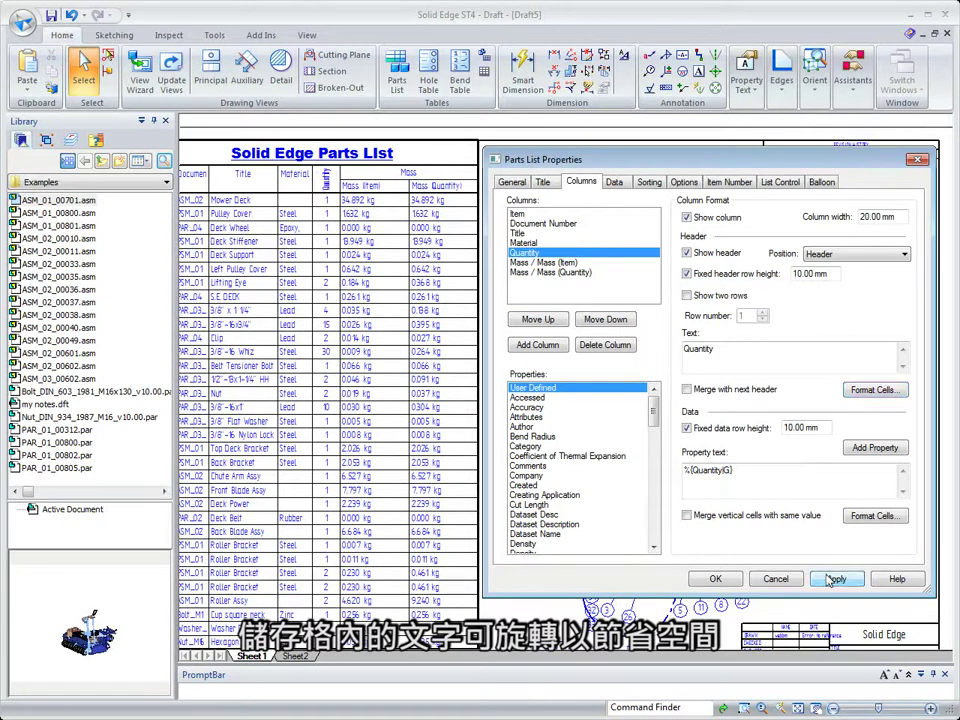
- Merge vertical cells with the same value in the Quantity column, centre their data vertically, and apply
{"action": "left_click", "coordinate": [873, 516]}
{"action": "left_click", "coordinate": [700, 364]}
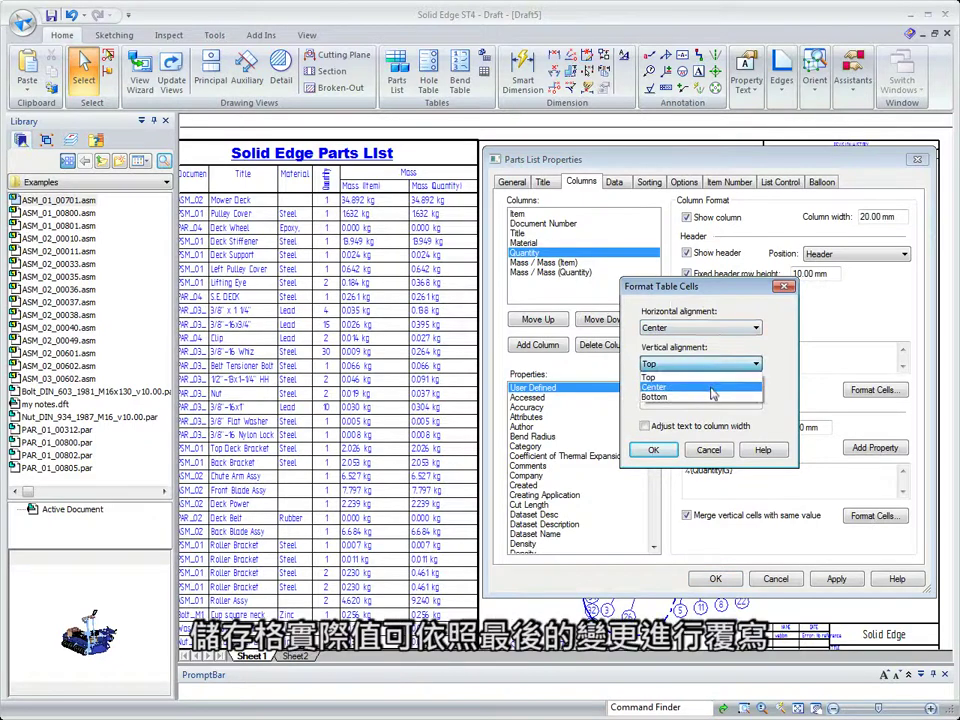
{"action": "left_click", "coordinate": [680, 384]}
{"action": "left_click", "coordinate": [654, 450]}
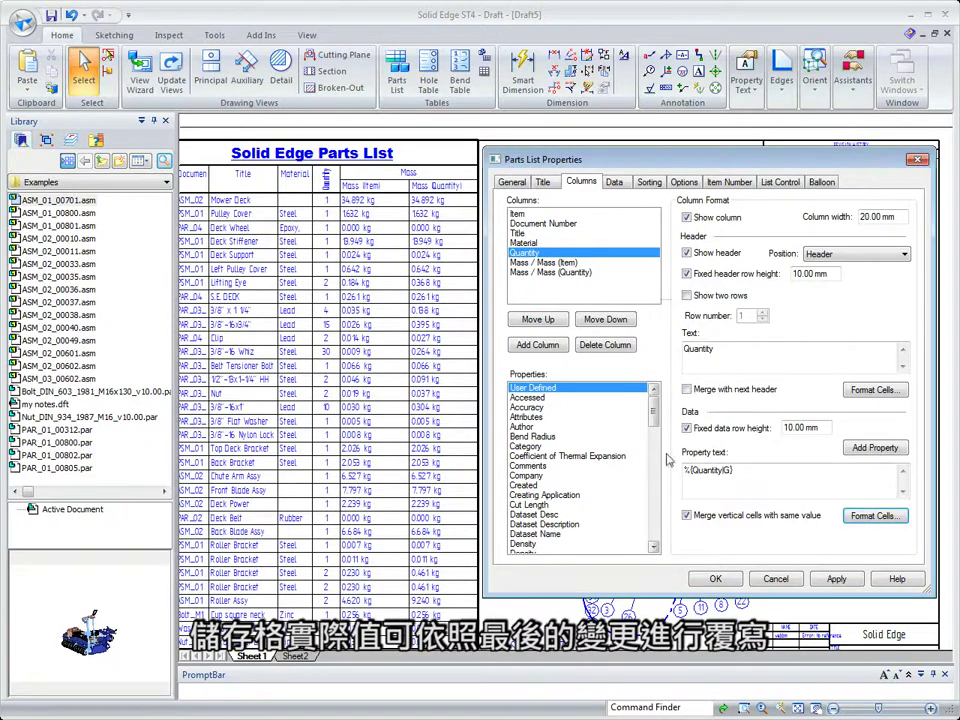
{"action": "left_click", "coordinate": [836, 580]}
- Allow a cell override on item 11's title, change it to "Clip - Long" and confirm the parts list properties
{"action": "left_click", "coordinate": [614, 182]}
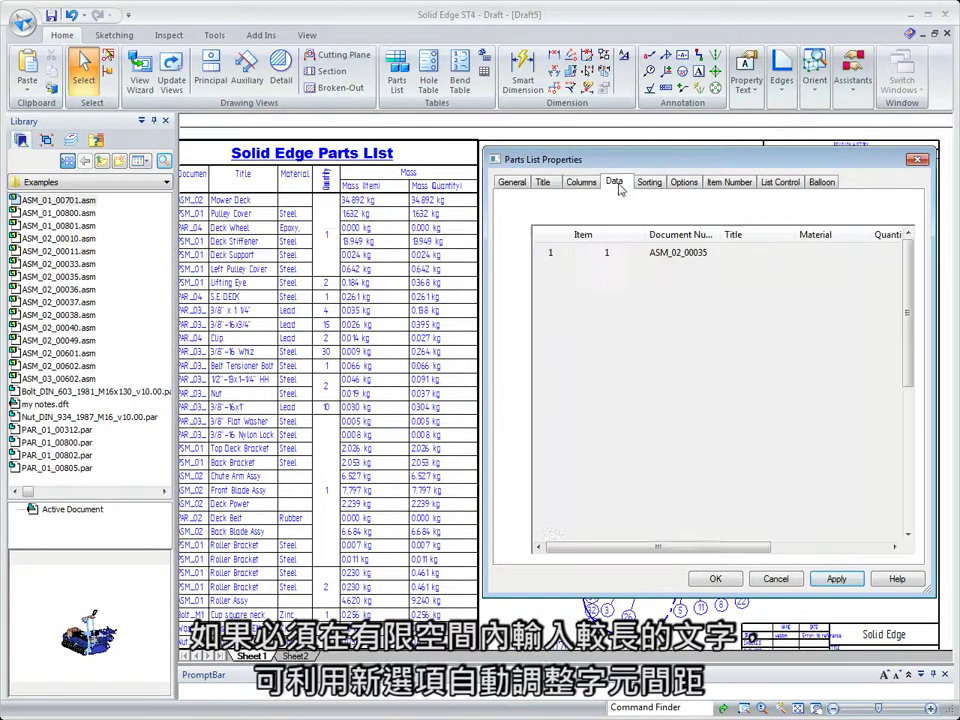
{"action": "left_click", "coordinate": [738, 425]}
{"action": "right_click", "coordinate": [740, 427]}
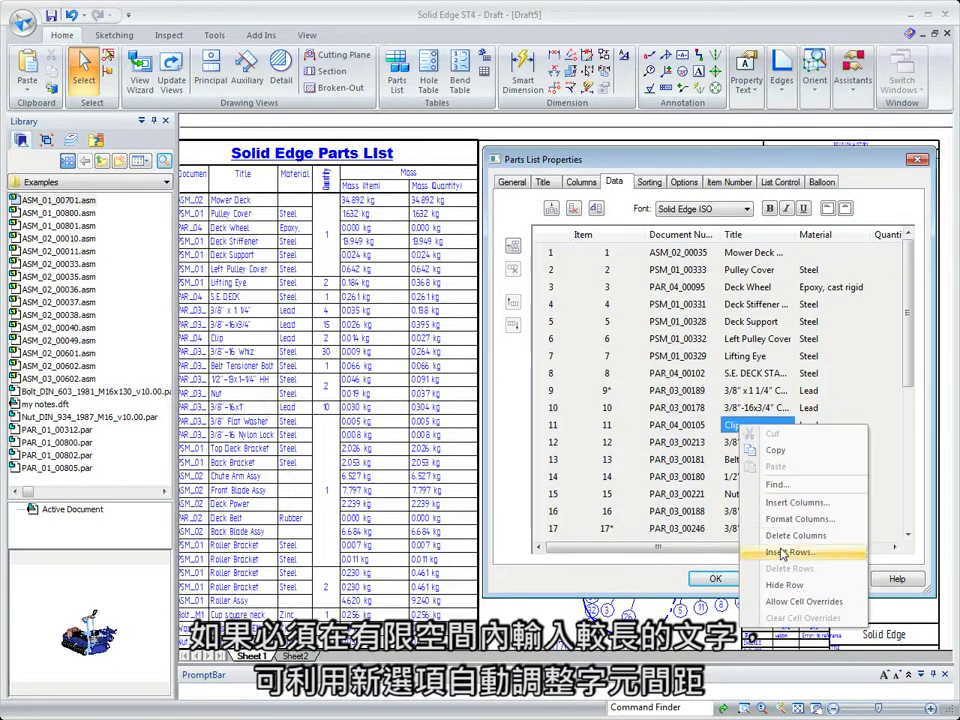
{"action": "left_click", "coordinate": [797, 601]}
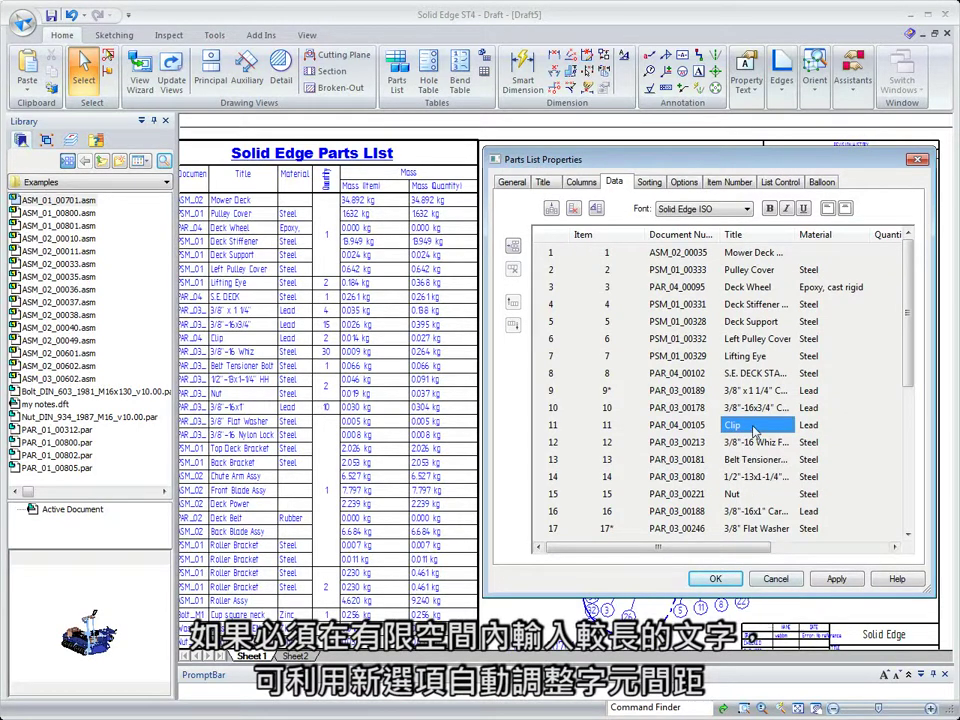
{"action": "left_click", "coordinate": [752, 425]}
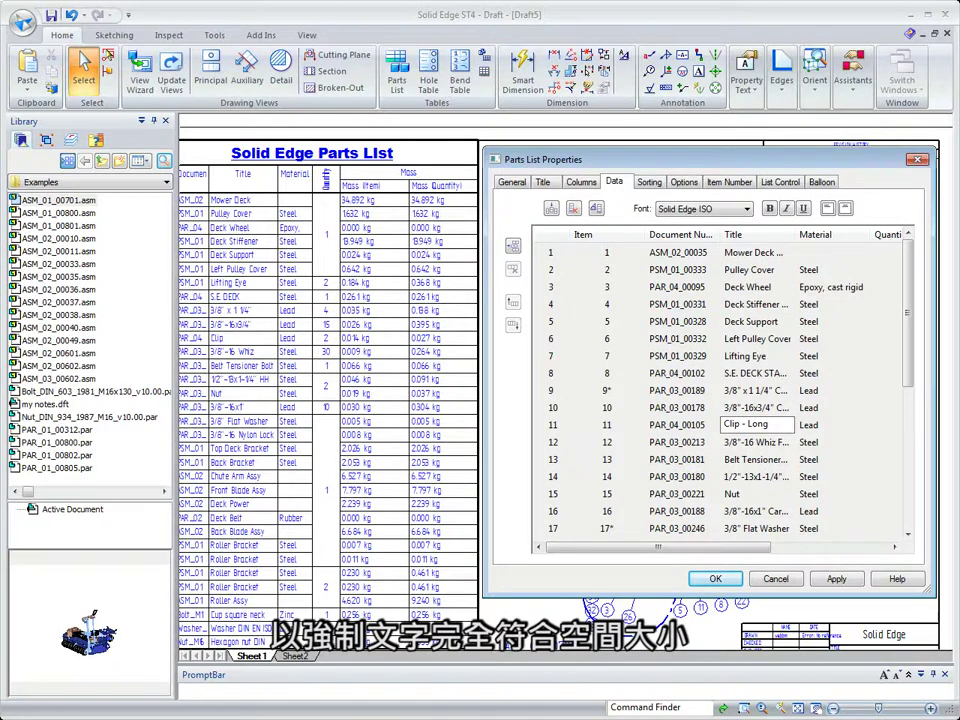
{"action": "left_click", "coordinate": [715, 579]}
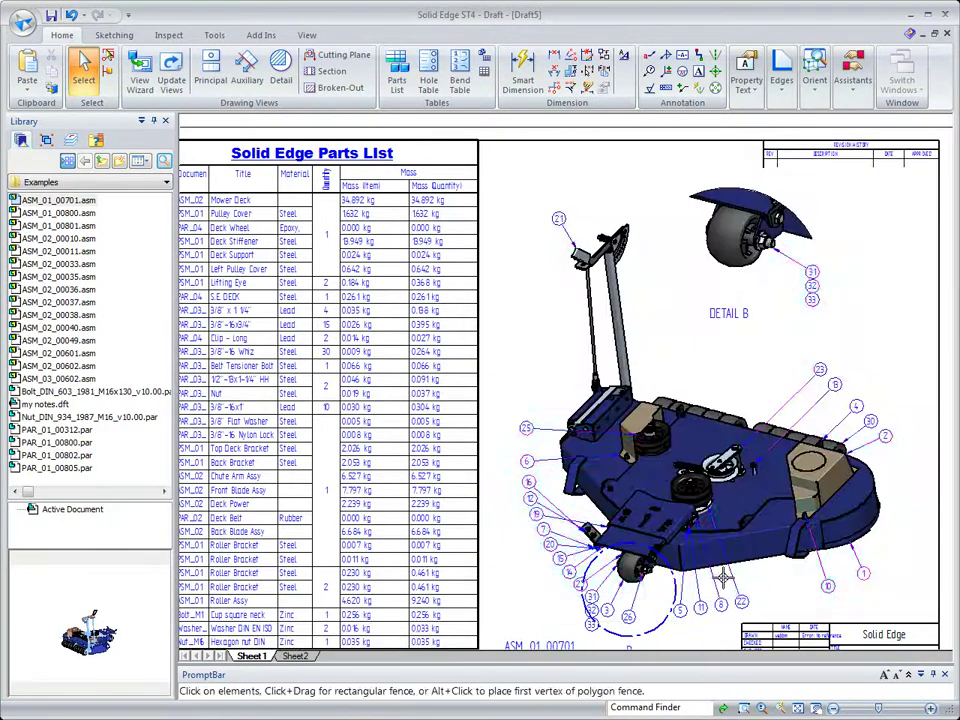
- Add a view scale line (%VS) and a "Main Model" line to the main mower view's primary caption, with View Scale shown
{"action": "right_click", "coordinate": [538, 333]}
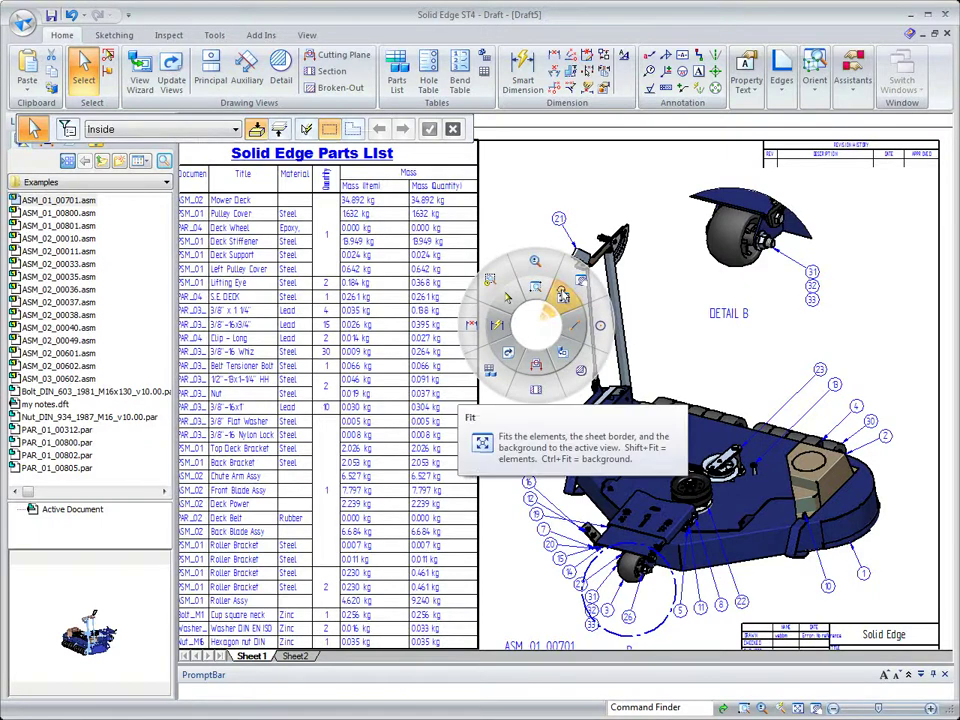
{"action": "left_click", "coordinate": [565, 294]}
{"action": "left_click", "coordinate": [760, 515]}
{"action": "right_click", "coordinate": [760, 508]}
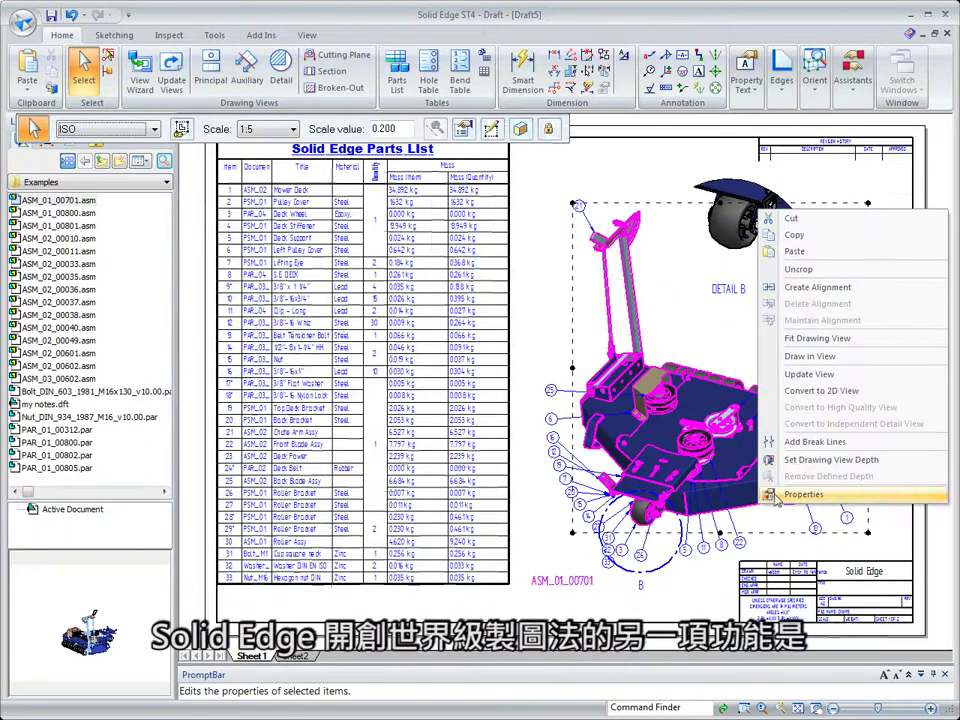
{"action": "left_click", "coordinate": [790, 490]}
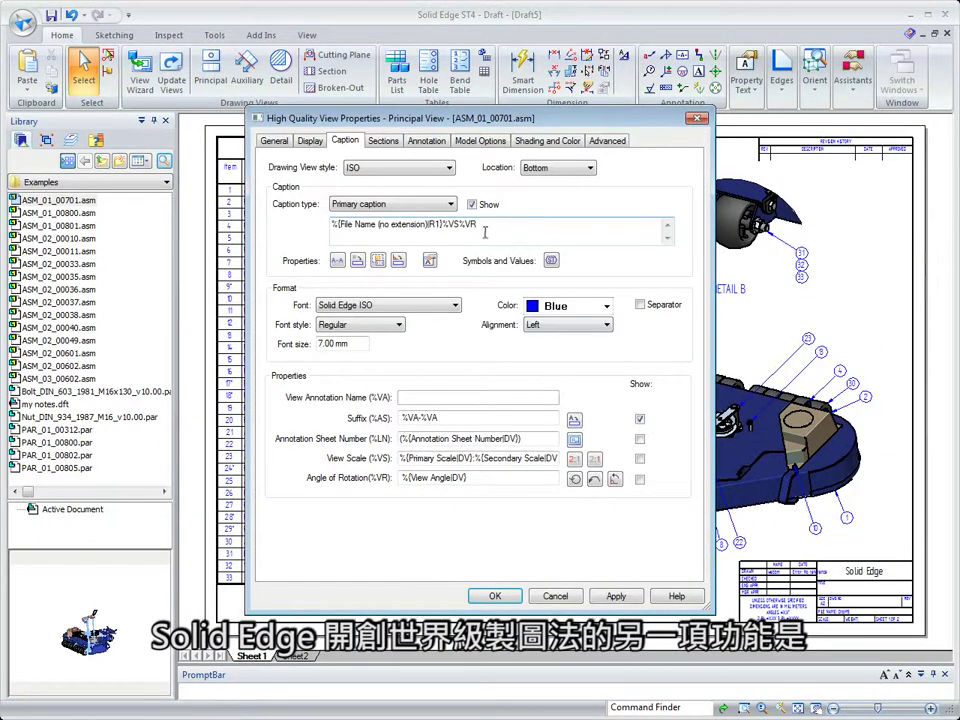
{"action": "left_click", "coordinate": [500, 224]}
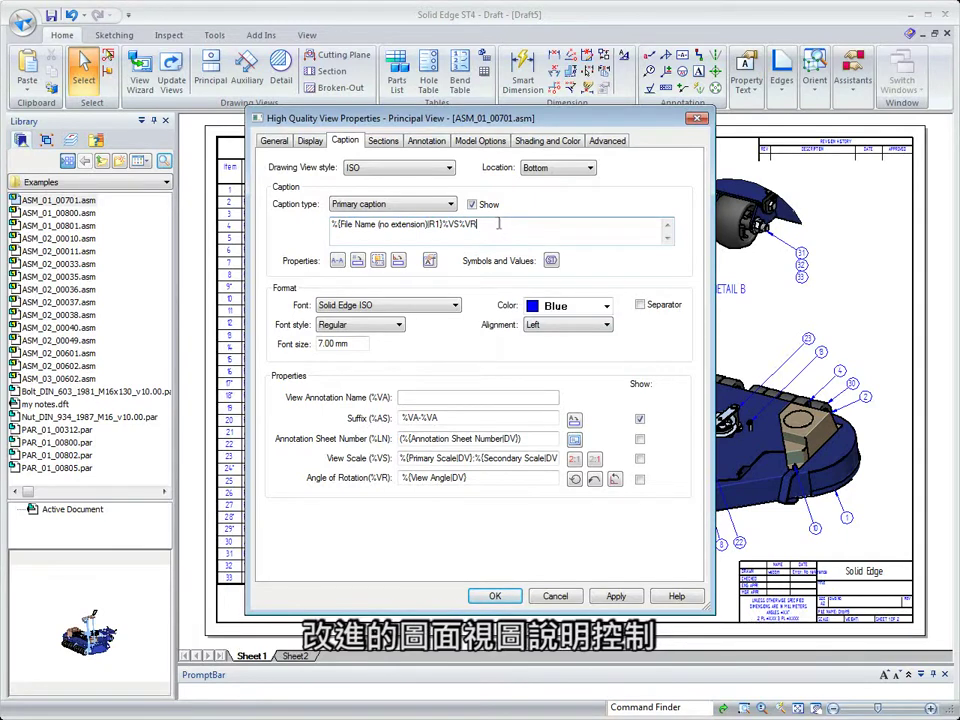
{"action": "left_click", "coordinate": [378, 260]}
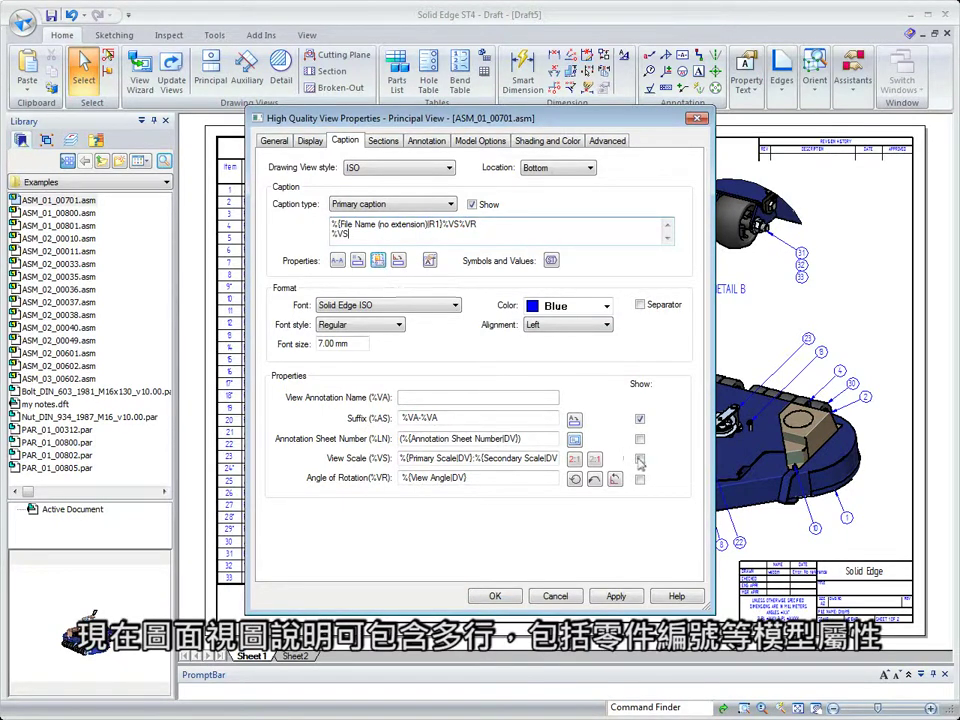
{"action": "key", "text": "Return"}
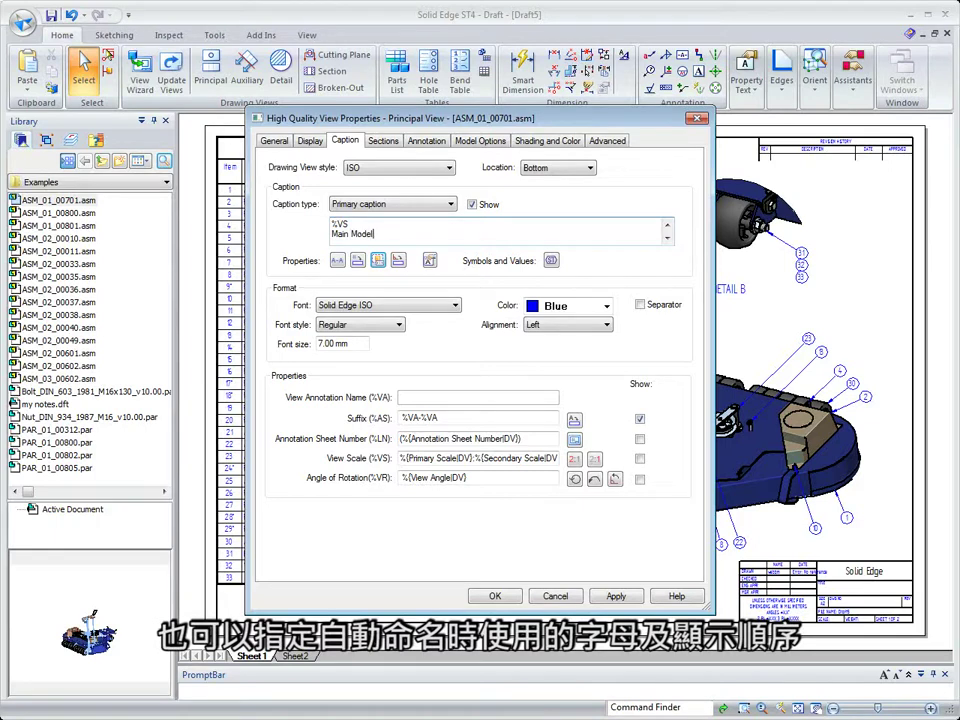
{"action": "left_click", "coordinate": [640, 458]}
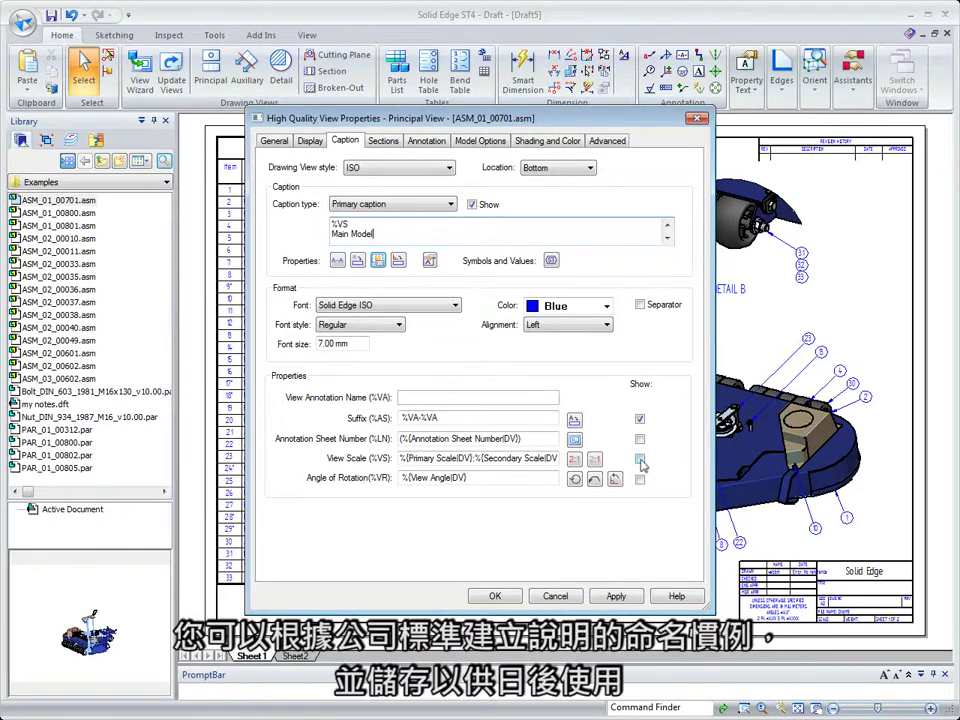
{"action": "left_click", "coordinate": [500, 595]}
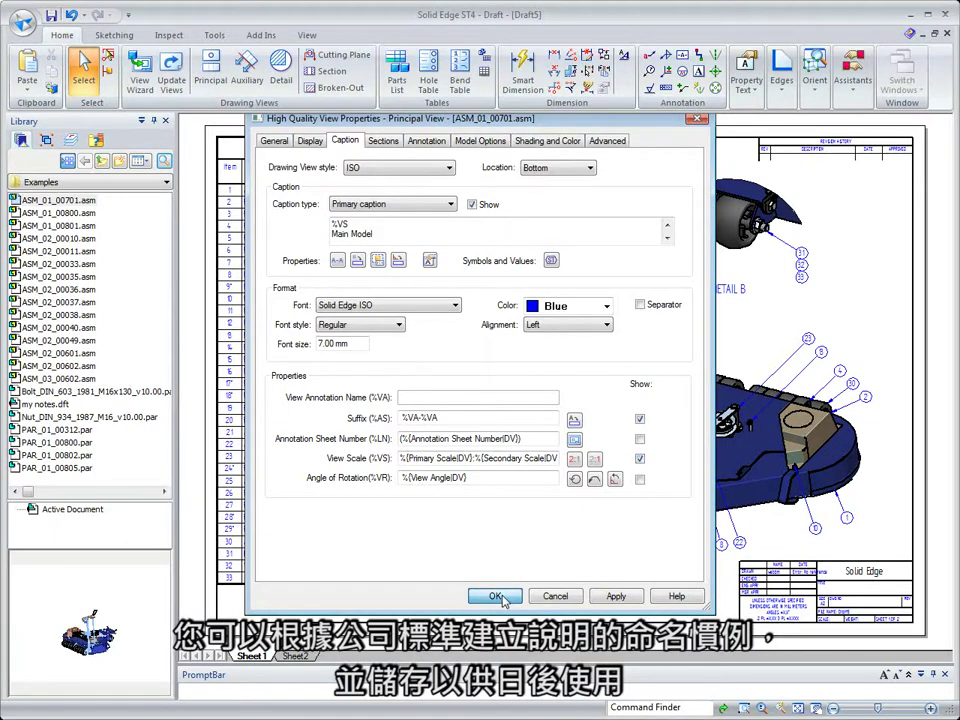
{"action": "left_click", "coordinate": [494, 610]}
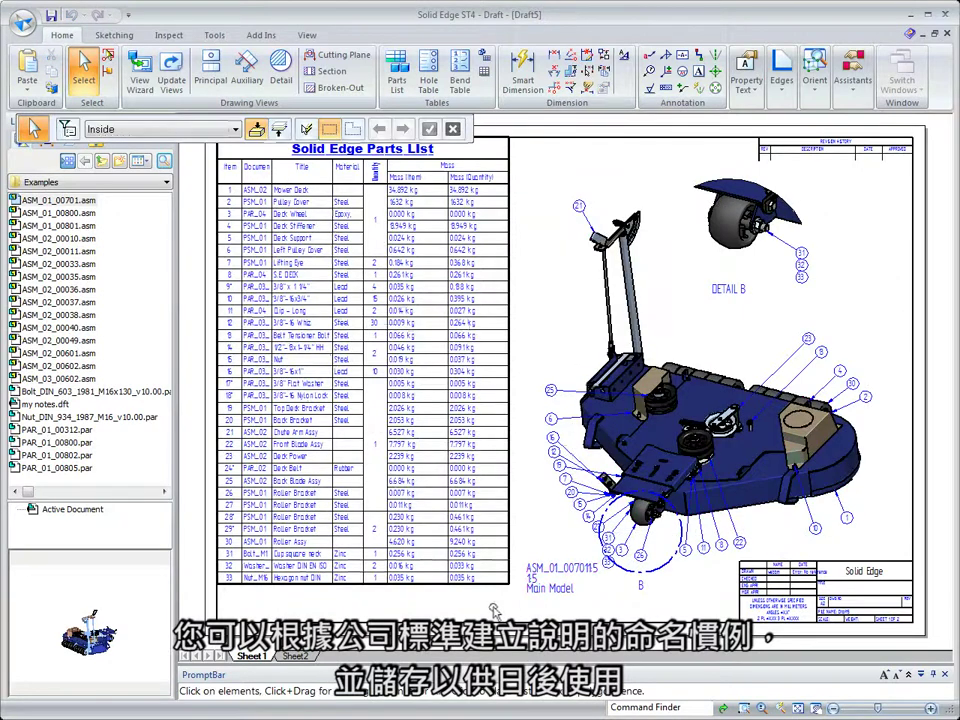
- Populate the template views on Sheet2 with the library part PAR_04_00095.par
{"action": "left_click", "coordinate": [296, 656]}
{"action": "left_click", "coordinate": [164, 491]}
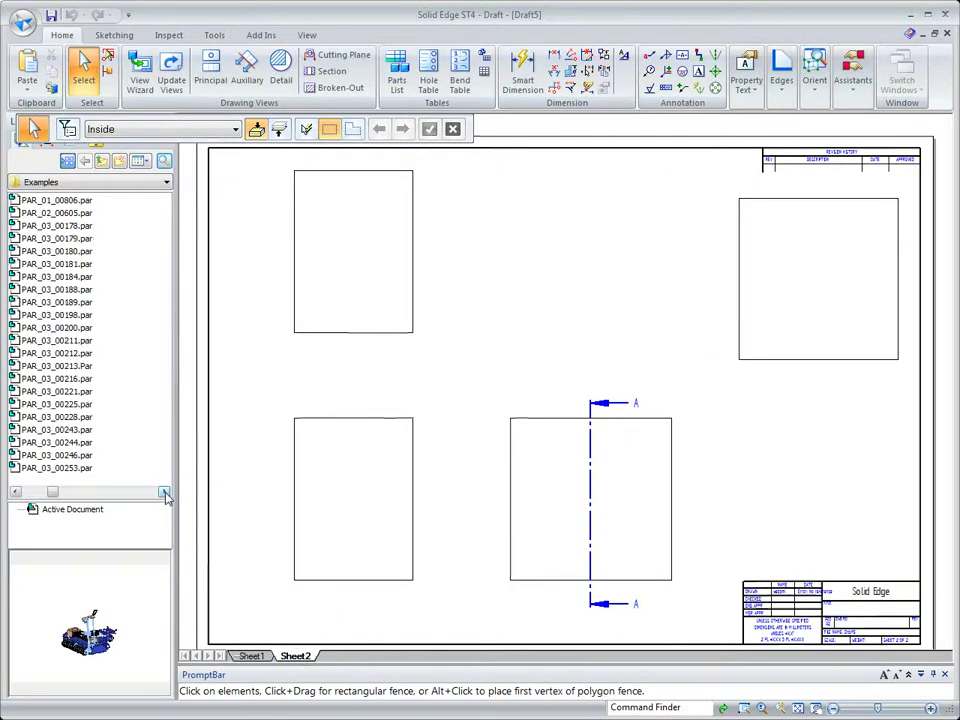
{"action": "left_click", "coordinate": [164, 491]}
{"action": "left_click_drag", "start_coordinate": [61, 380], "coordinate": [267, 382]}
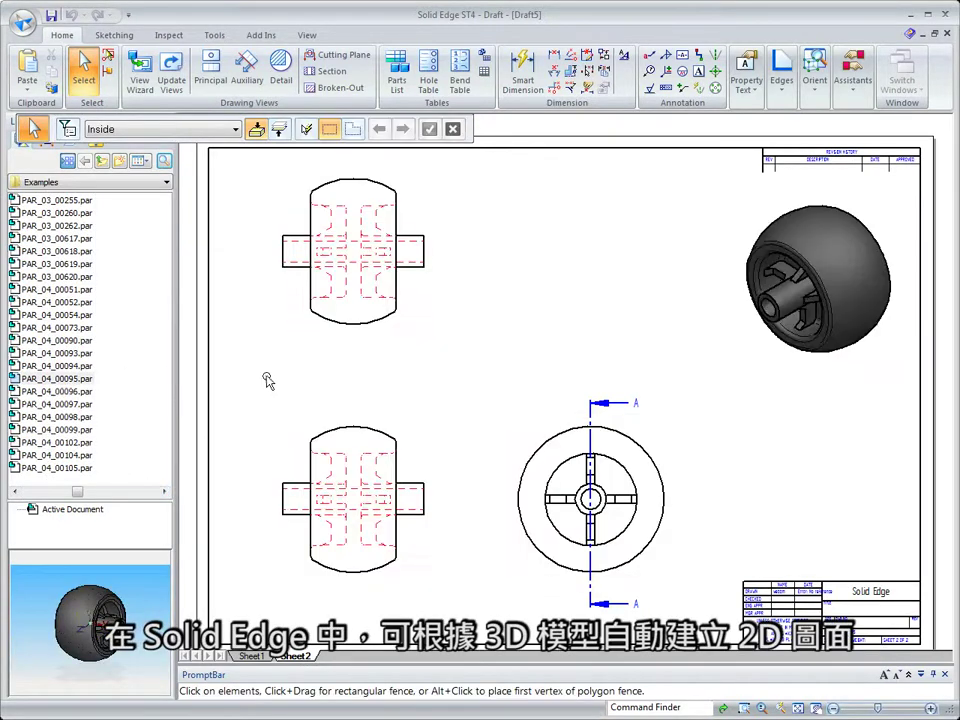
- Add automatic centre lines to the orthographic wheel views and retrieve the model dimensions into all three of them
{"action": "left_click", "coordinate": [698, 88]}
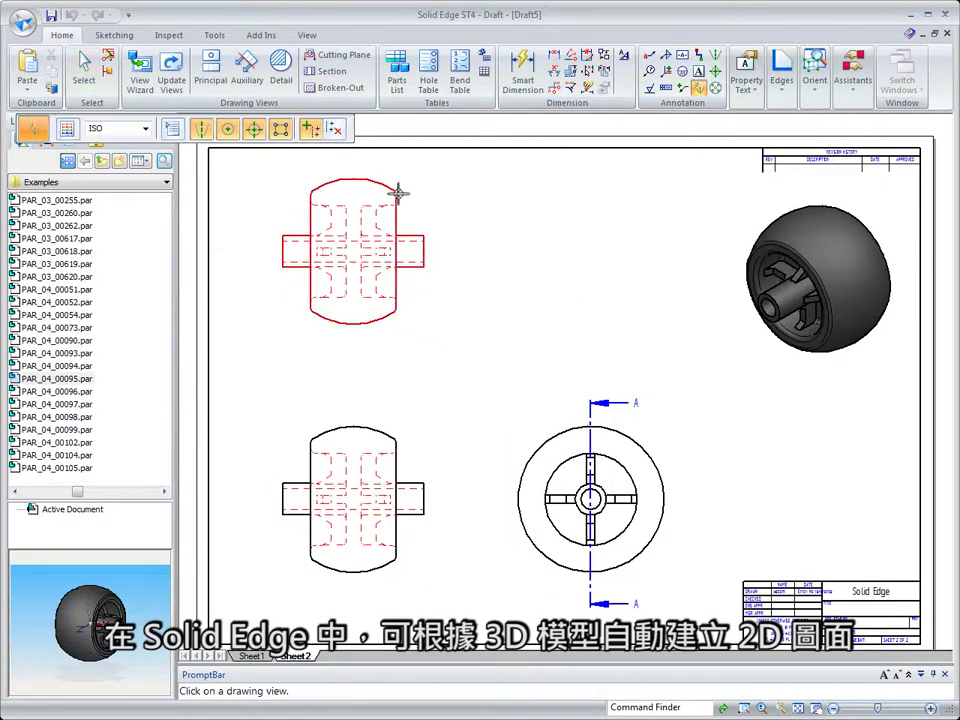
{"action": "left_click", "coordinate": [546, 439]}
{"action": "left_click", "coordinate": [392, 193]}
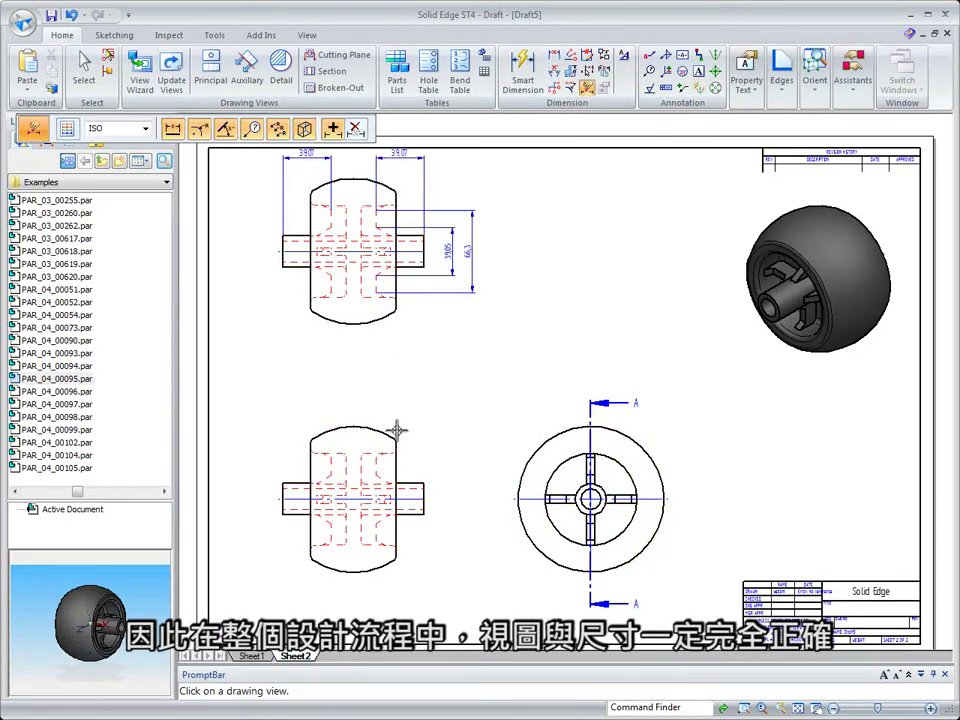
{"action": "left_click", "coordinate": [392, 430]}
{"action": "left_click", "coordinate": [537, 448]}
{"action": "key", "text": "Escape"}
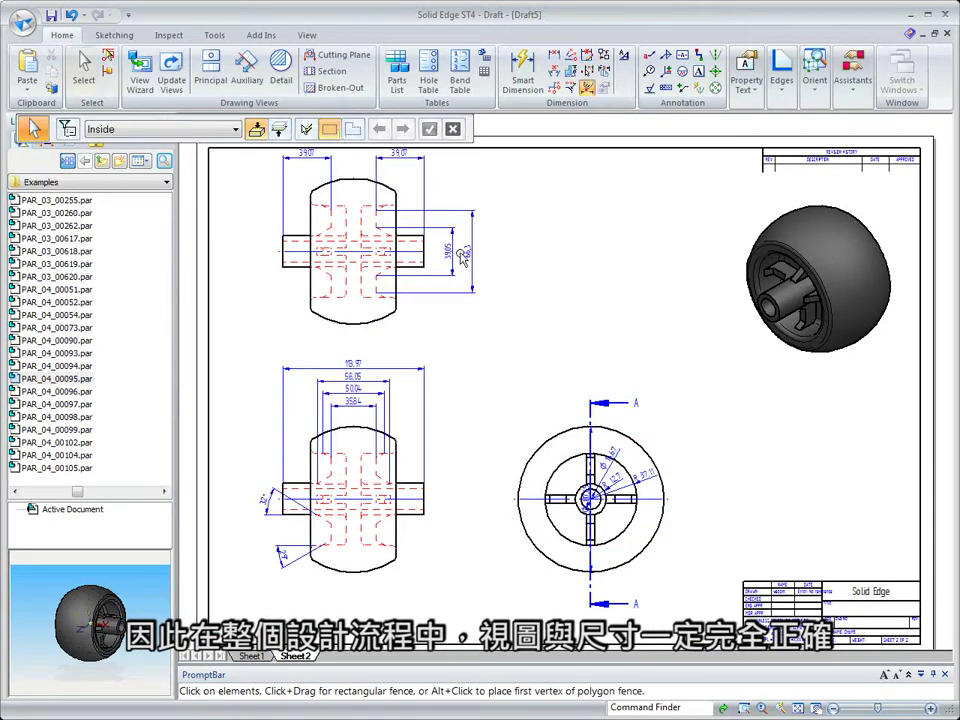
- Move the two 39,07 dimensions of the upper wheel view down, closer to the geometry and clear of the sheet border
{"action": "left_click", "coordinate": [414, 172]}
{"action": "left_click_drag", "start_coordinate": [414, 172], "coordinate": [414, 177]}
{"action": "left_click", "coordinate": [311, 181]}
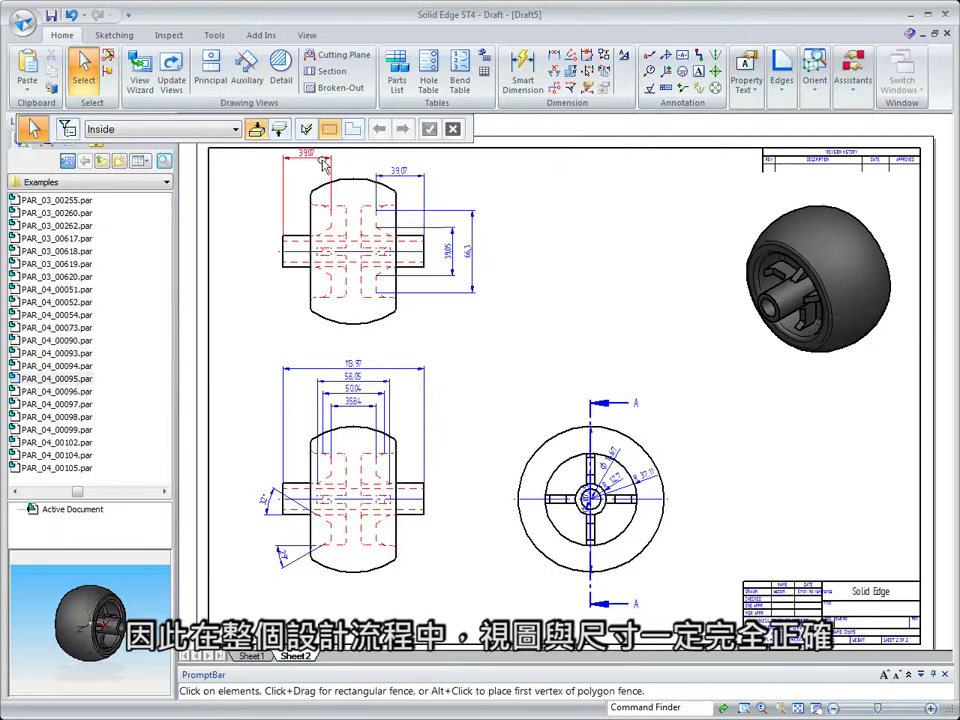
{"action": "left_click", "coordinate": [325, 166]}
{"action": "left_click_drag", "start_coordinate": [323, 172], "coordinate": [322, 177]}
{"action": "left_click", "coordinate": [525, 272]}
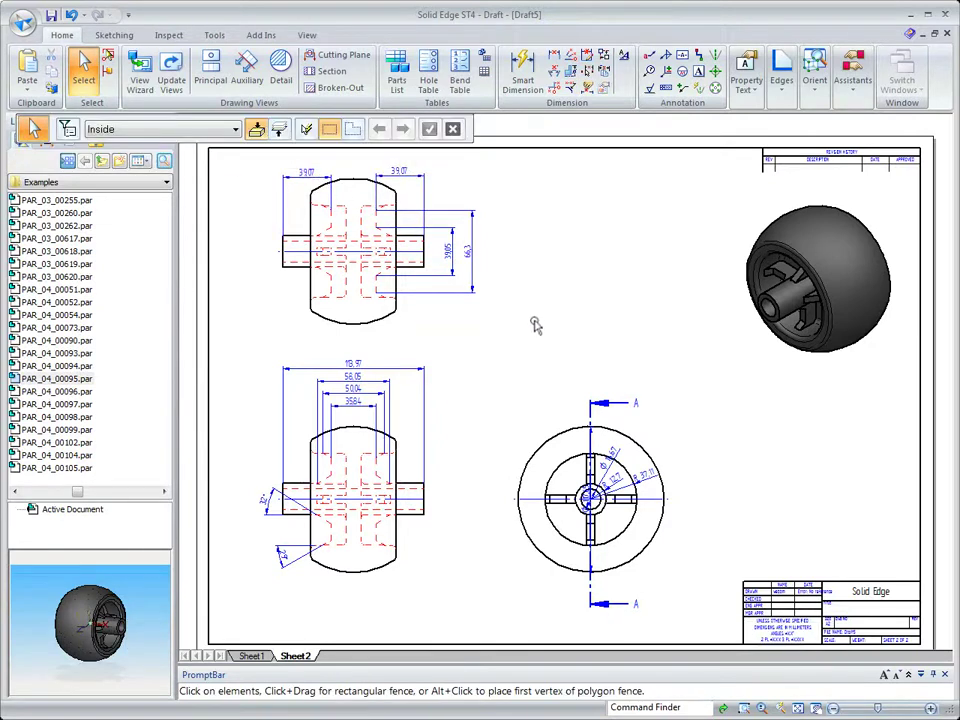
- Move the Ø 16,67, R 12,7 and R 37,11 dimension texts of the circular view outside its outline on the upper-left side
{"action": "right_click_drag", "start_coordinate": [534, 318], "coordinate": [533, 278]}
{"action": "left_click", "coordinate": [398, 343]}
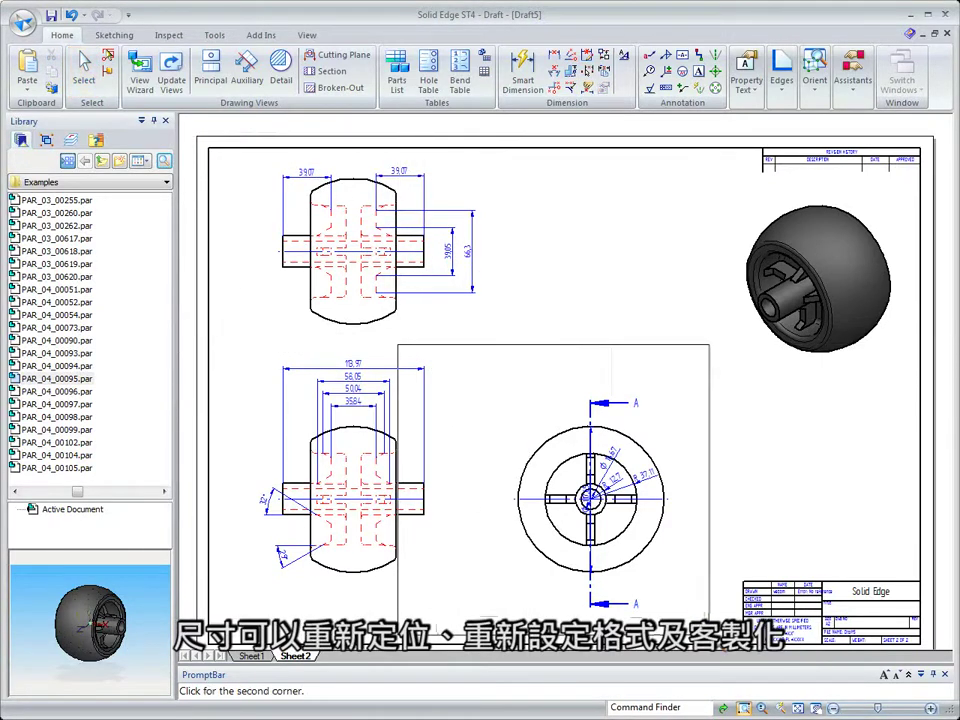
{"action": "left_click", "coordinate": [709, 636]}
{"action": "right_click", "coordinate": [553, 495]}
{"action": "left_click_drag", "start_coordinate": [666, 338], "coordinate": [493, 316]}
{"action": "left_click_drag", "start_coordinate": [668, 368], "coordinate": [483, 383]}
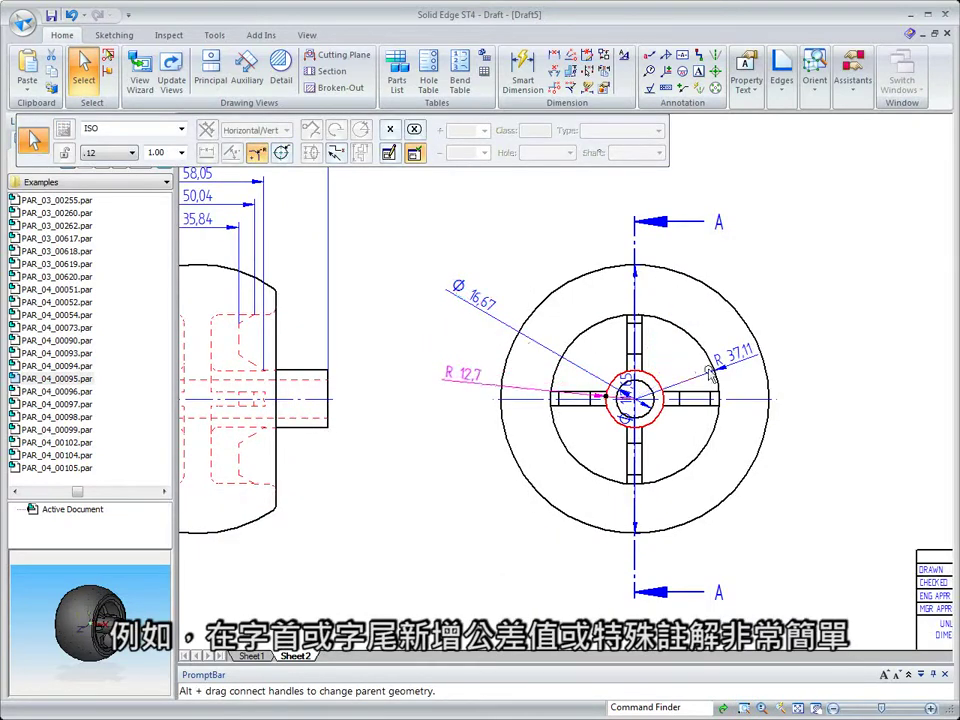
{"action": "left_click_drag", "start_coordinate": [728, 361], "coordinate": [568, 263]}
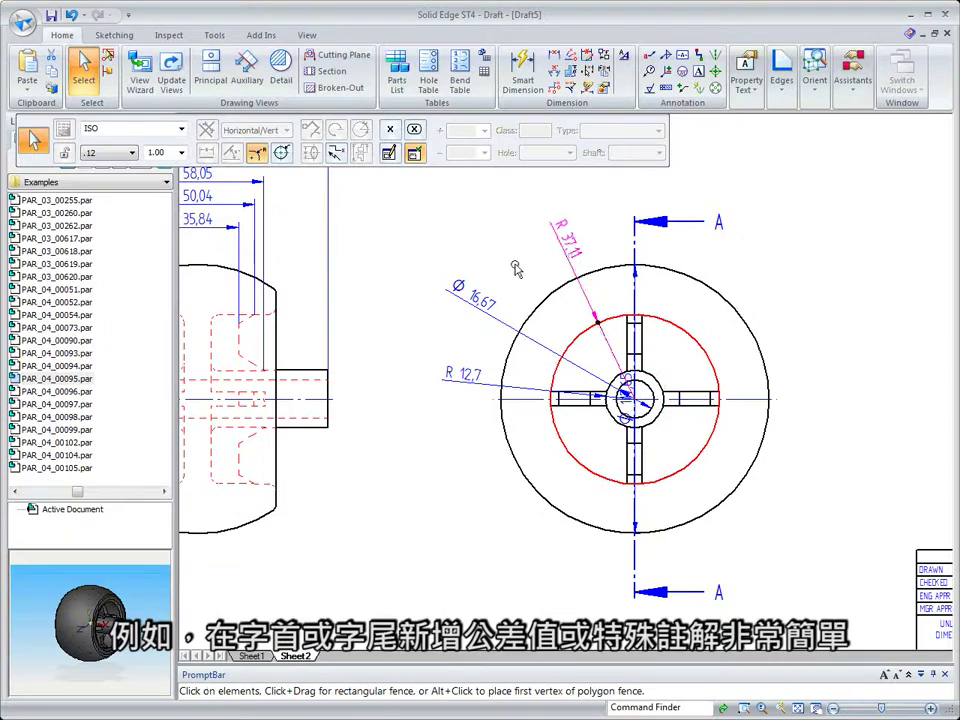
{"action": "left_click", "coordinate": [514, 266]}
- In the R 12,7 dimension's text properties, override pulled-out text 2 with a horizontal orientation and confirm
{"action": "right_click", "coordinate": [468, 371]}
{"action": "left_click", "coordinate": [520, 638]}
{"action": "left_click", "coordinate": [515, 197]}
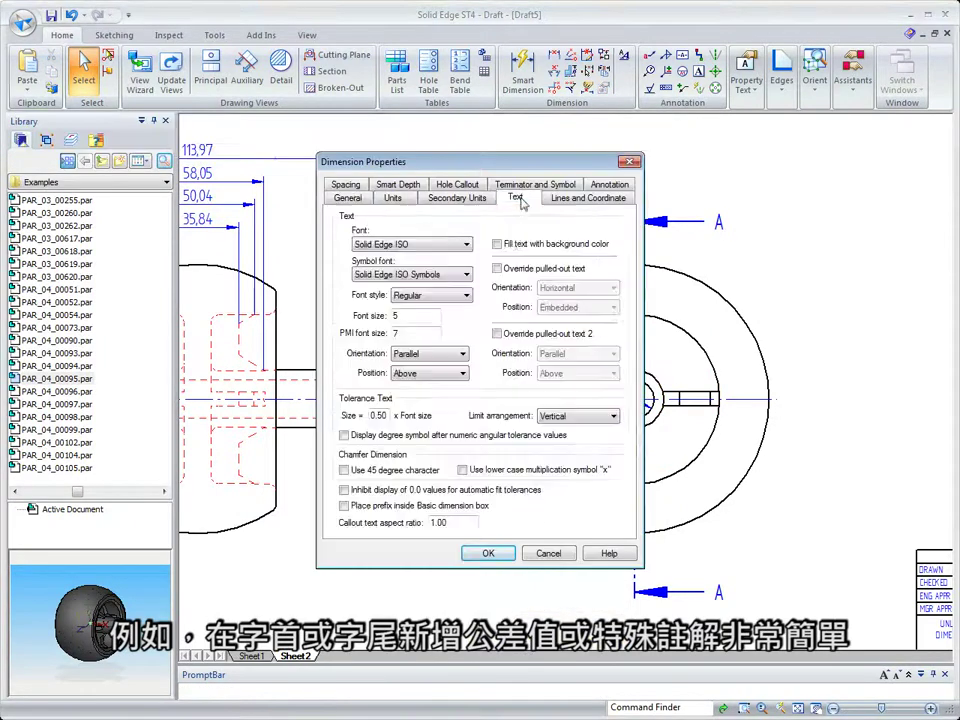
{"action": "left_click", "coordinate": [498, 333]}
{"action": "left_click", "coordinate": [578, 353]}
{"action": "left_click", "coordinate": [570, 369]}
{"action": "left_click", "coordinate": [488, 553]}
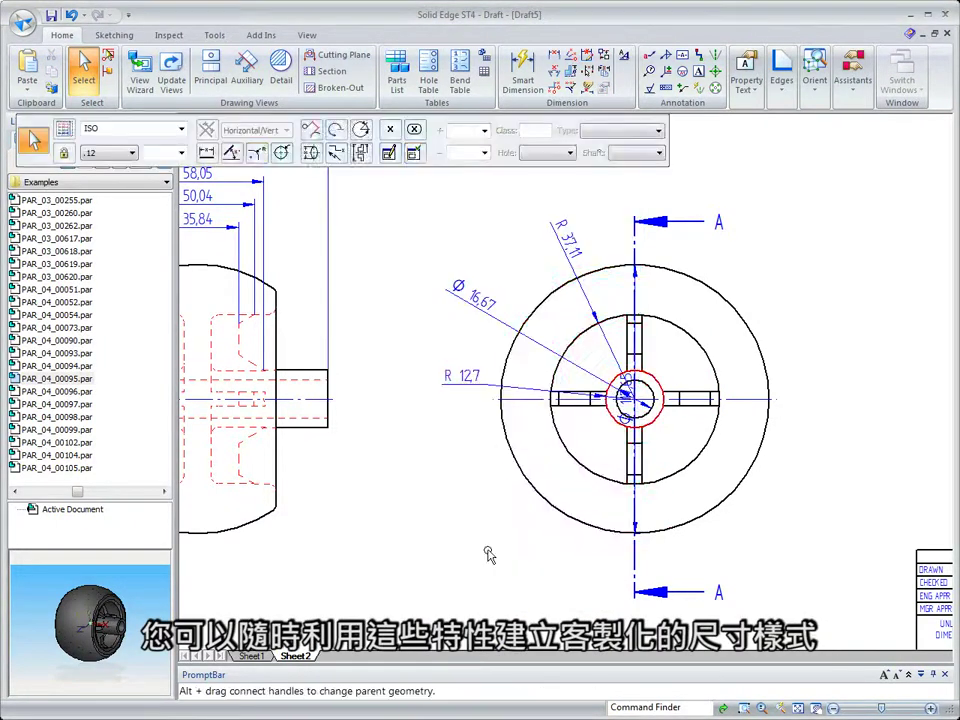
- Add the subfix "Remove Flashing" to the R 12,7 dimension and confirm
{"action": "left_click", "coordinate": [360, 143]}
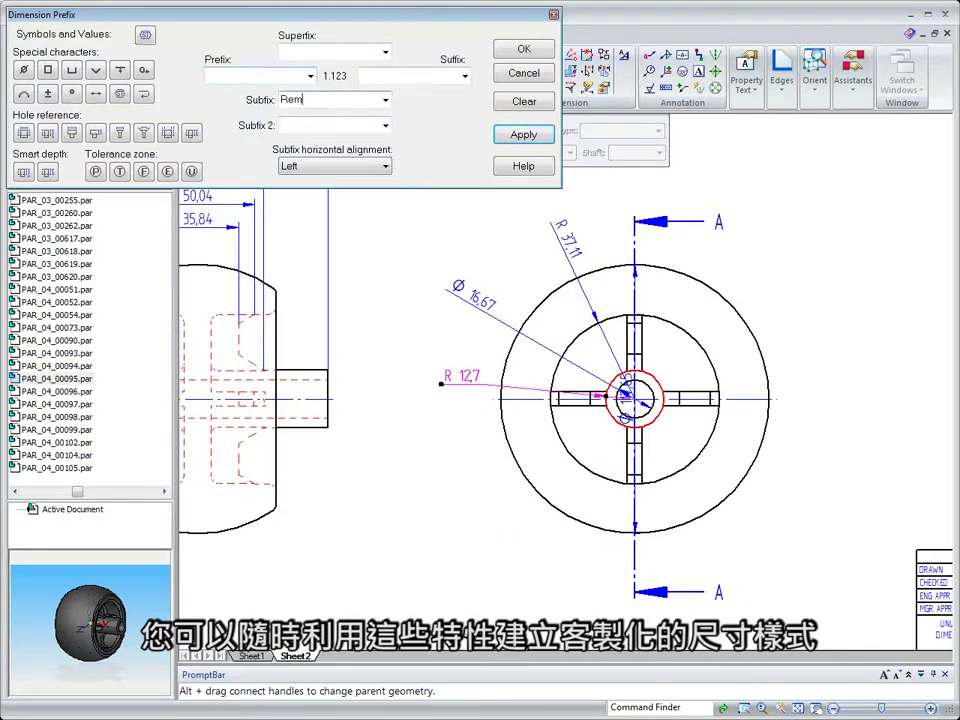
{"action": "type", "text": "Remove Flashing"}
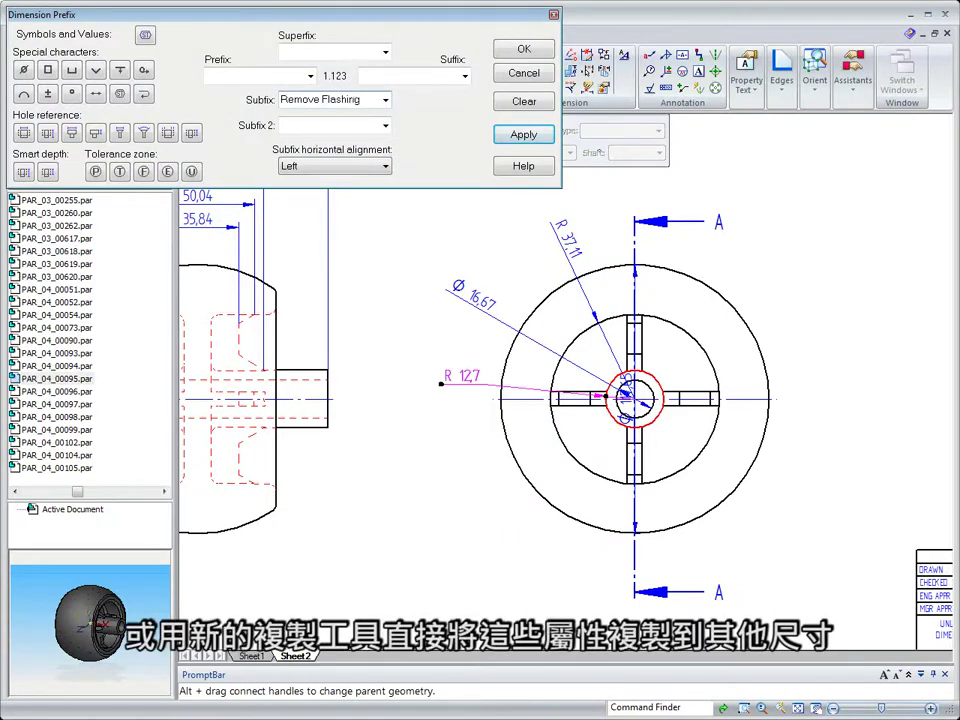
{"action": "left_click", "coordinate": [523, 48]}
- Copy the style attributes of the R 12,7 dimension to the Ø 16,67 and R 37,11 dimensions
{"action": "left_click", "coordinate": [604, 71]}
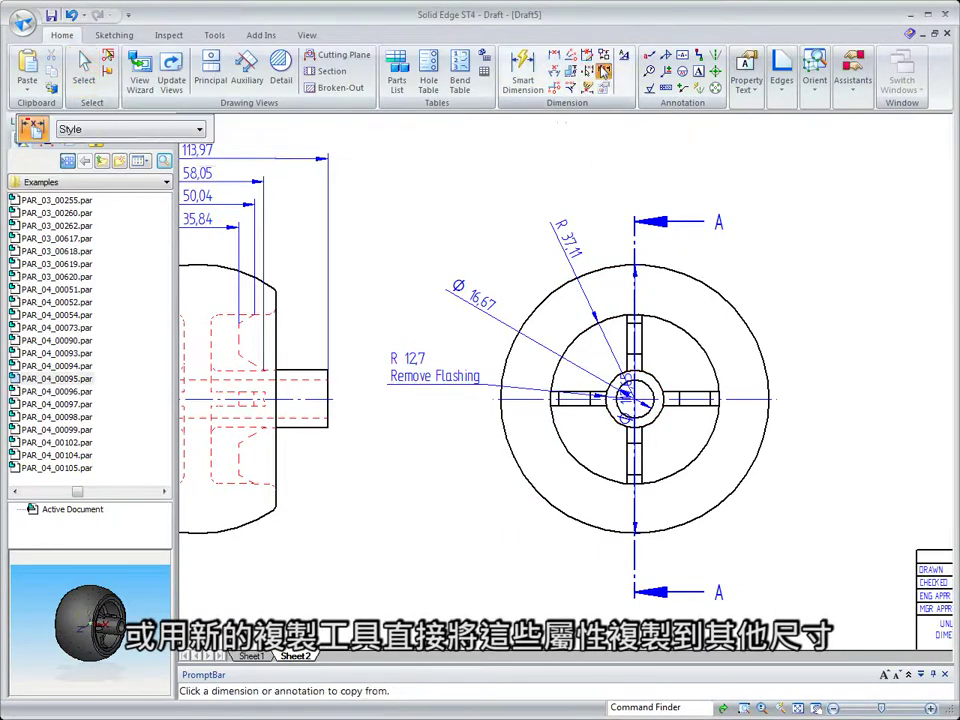
{"action": "left_click", "coordinate": [430, 370]}
{"action": "left_click", "coordinate": [466, 292]}
{"action": "left_click", "coordinate": [566, 240]}
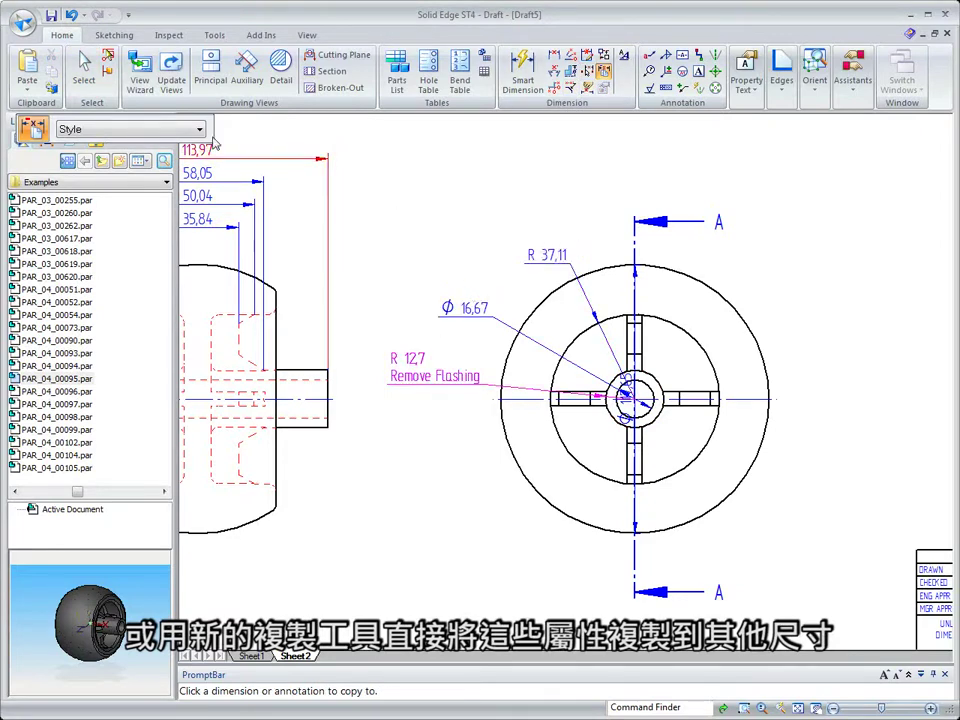
- Copy the R 12,7 dimension's Prefix and Type attributes to the Ø 16,67 and R 37,11 dimensions
{"action": "left_click", "coordinate": [199, 129]}
{"action": "left_click", "coordinate": [82, 167]}
{"action": "left_click", "coordinate": [450, 305]}
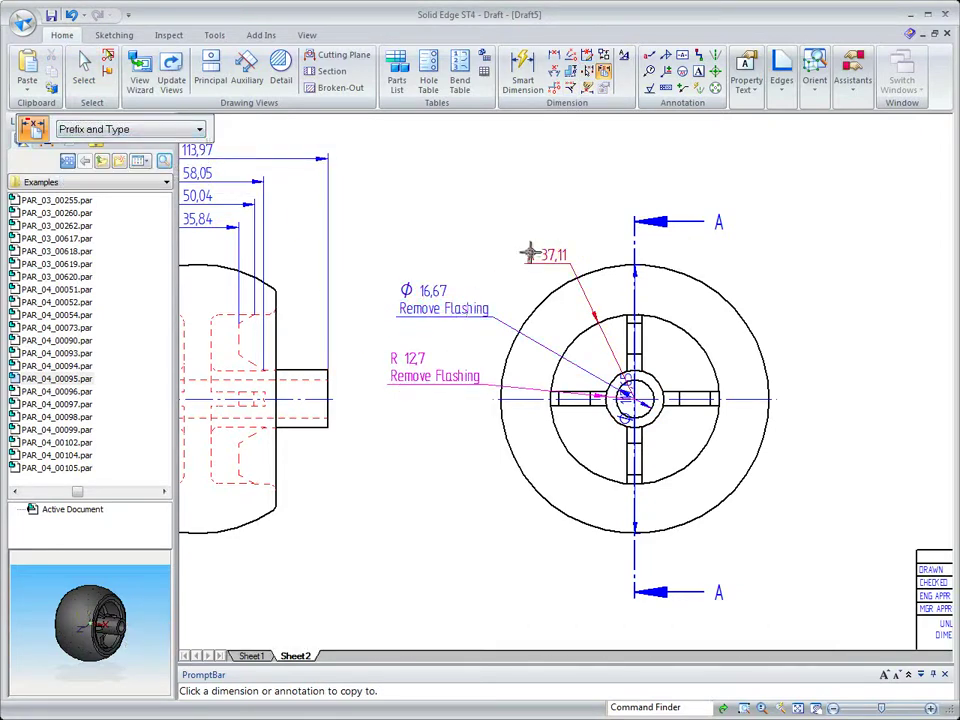
{"action": "left_click", "coordinate": [529, 253]}
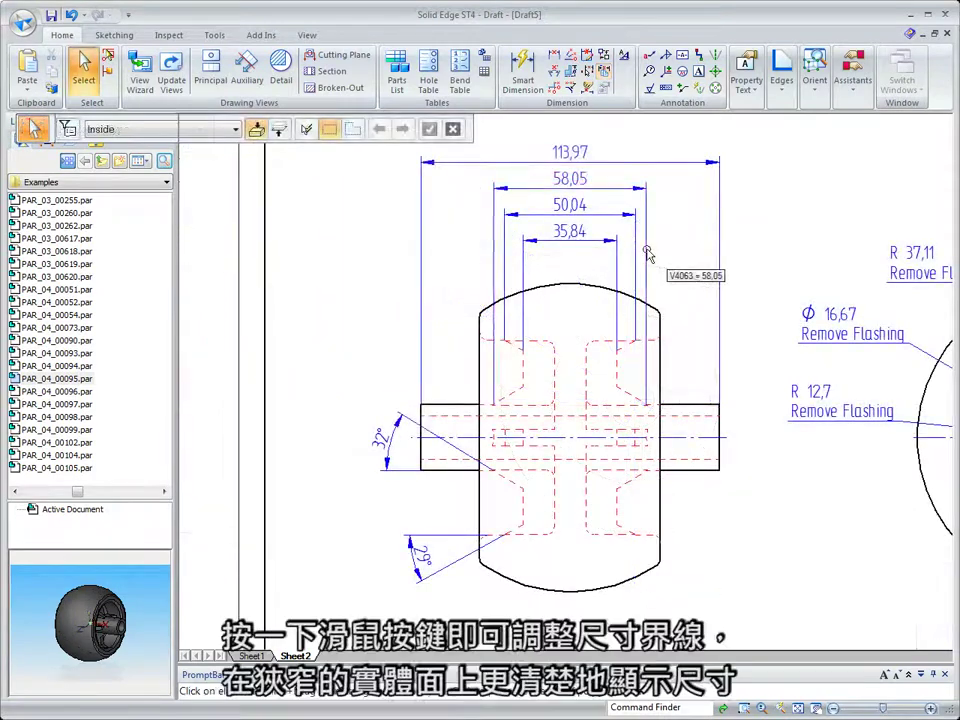
- Add a jog to each extension line of the front view's 58,05 dimension and spread both jogs outward
{"action": "left_click", "coordinate": [647, 250]}
{"action": "left_click", "coordinate": [494, 246], "text": "alt"}
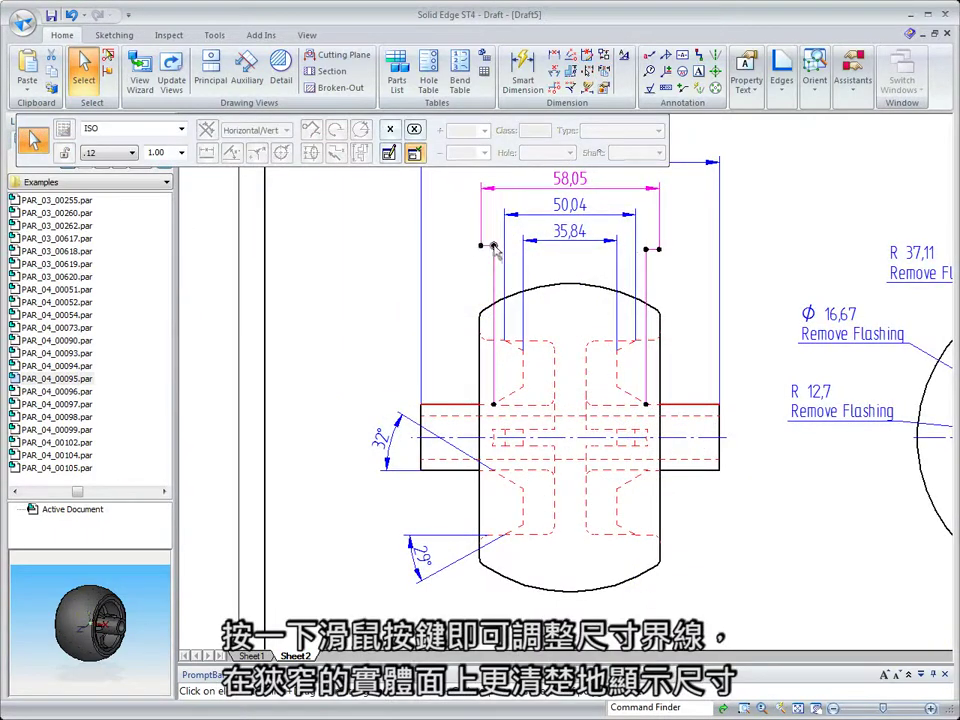
{"action": "left_click_drag", "start_coordinate": [481, 245], "coordinate": [457, 231]}
{"action": "left_click", "coordinate": [456, 231]}
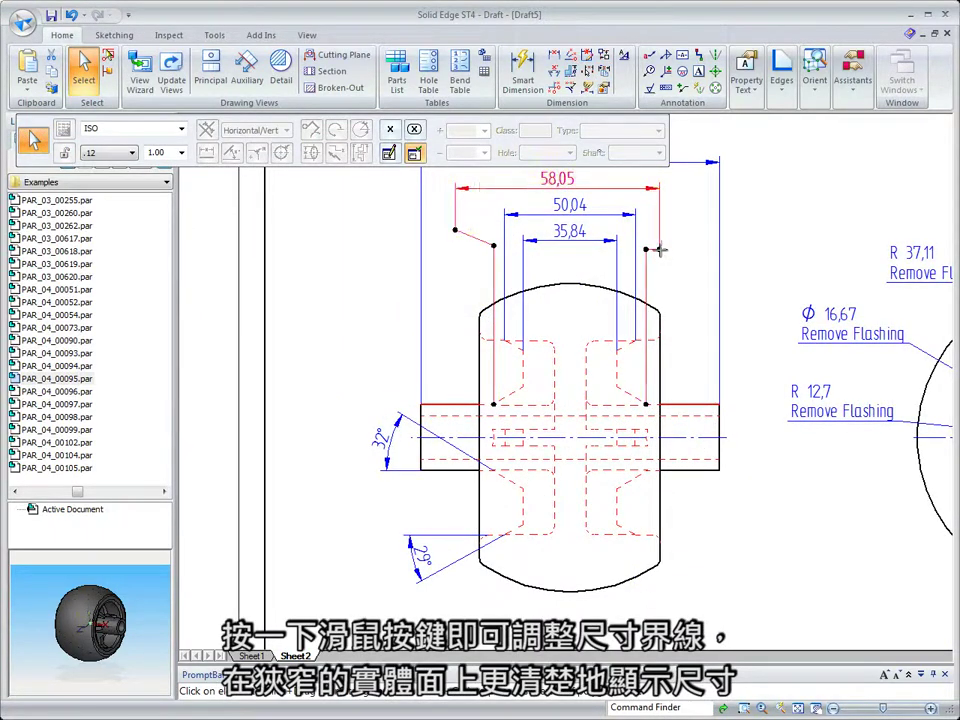
{"action": "left_click", "coordinate": [658, 251]}
{"action": "left_click", "coordinate": [679, 234]}
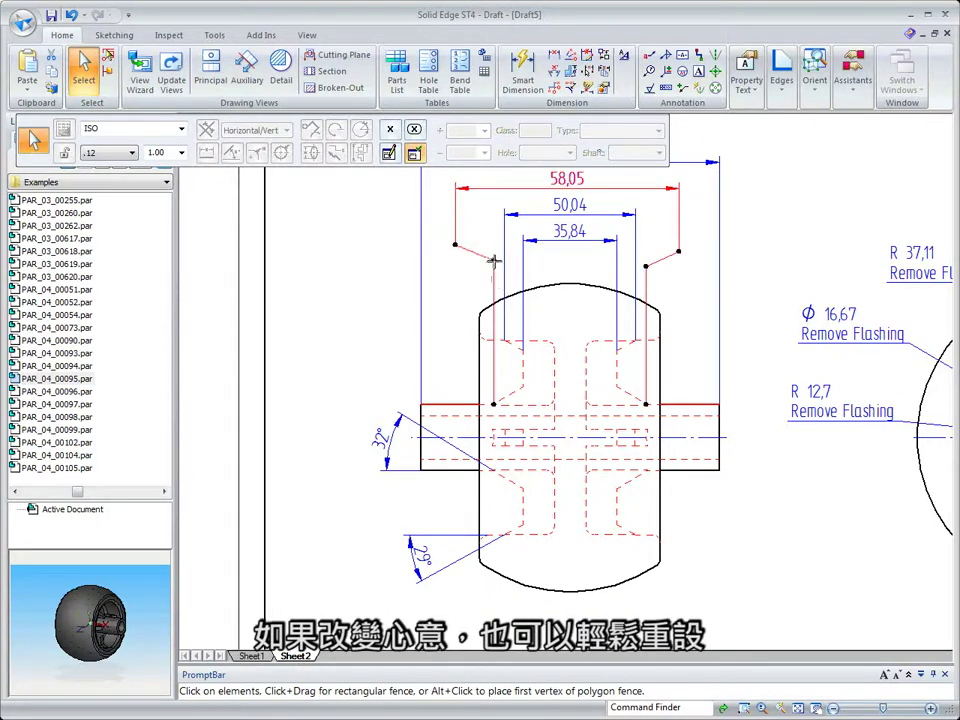
- Remove the jogs from both extension lines of the 58,05 dimension
{"action": "left_click", "coordinate": [494, 260], "text": "alt"}
{"action": "left_click", "coordinate": [646, 266], "text": "alt"}
{"action": "left_click", "coordinate": [676, 283]}
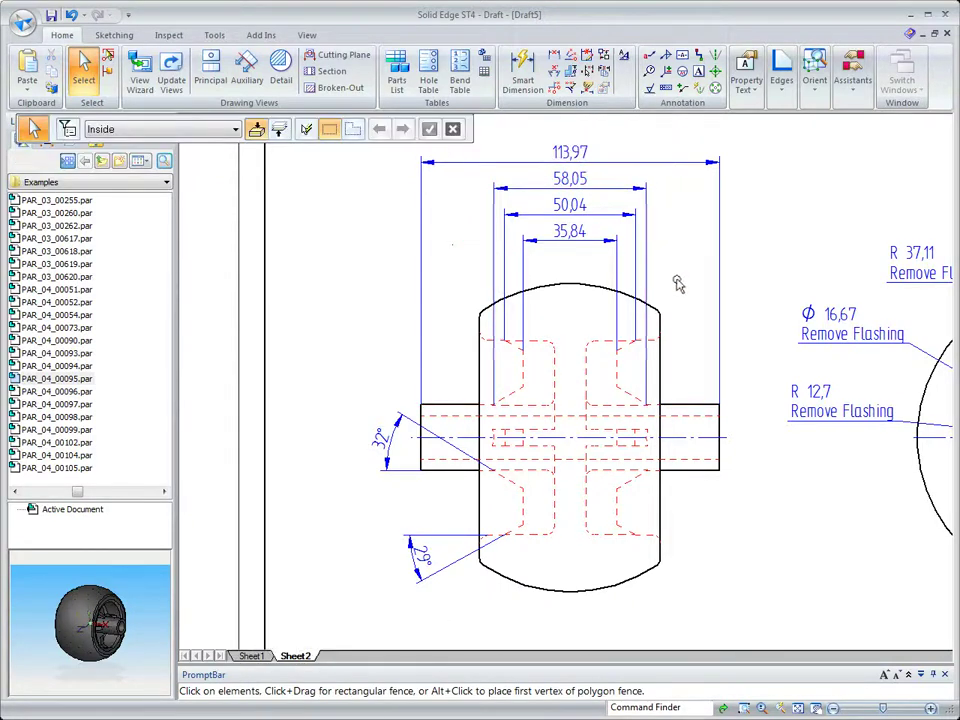
- Create a section view from cutting plane A-A and place it to the right of the circular wheel view
{"action": "right_click_drag", "start_coordinate": [670, 275], "coordinate": [691, 244]}
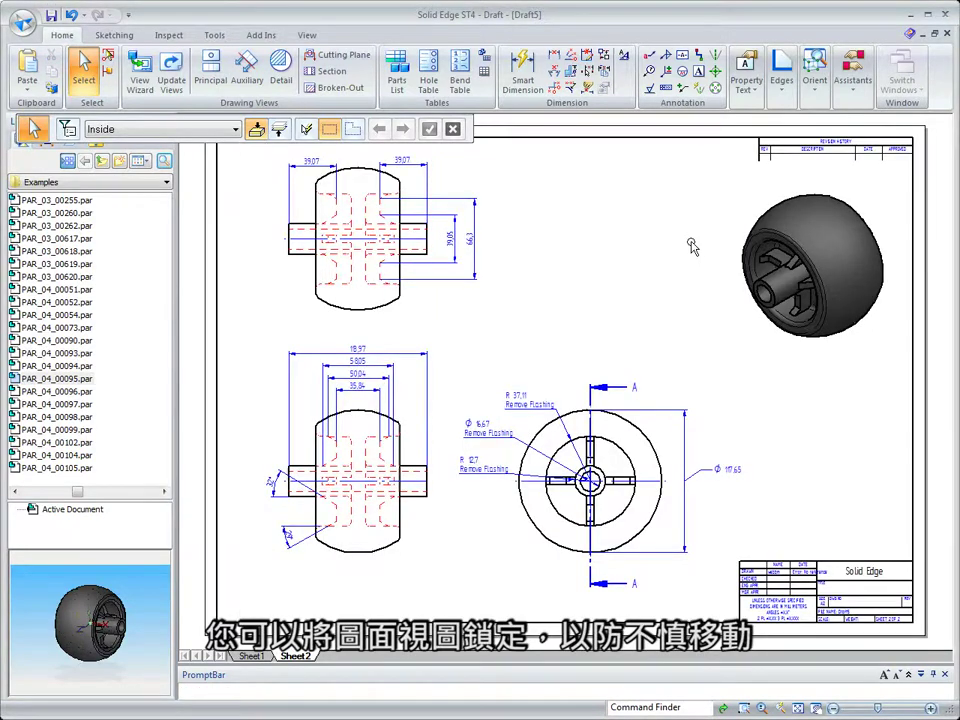
{"action": "left_click", "coordinate": [331, 71]}
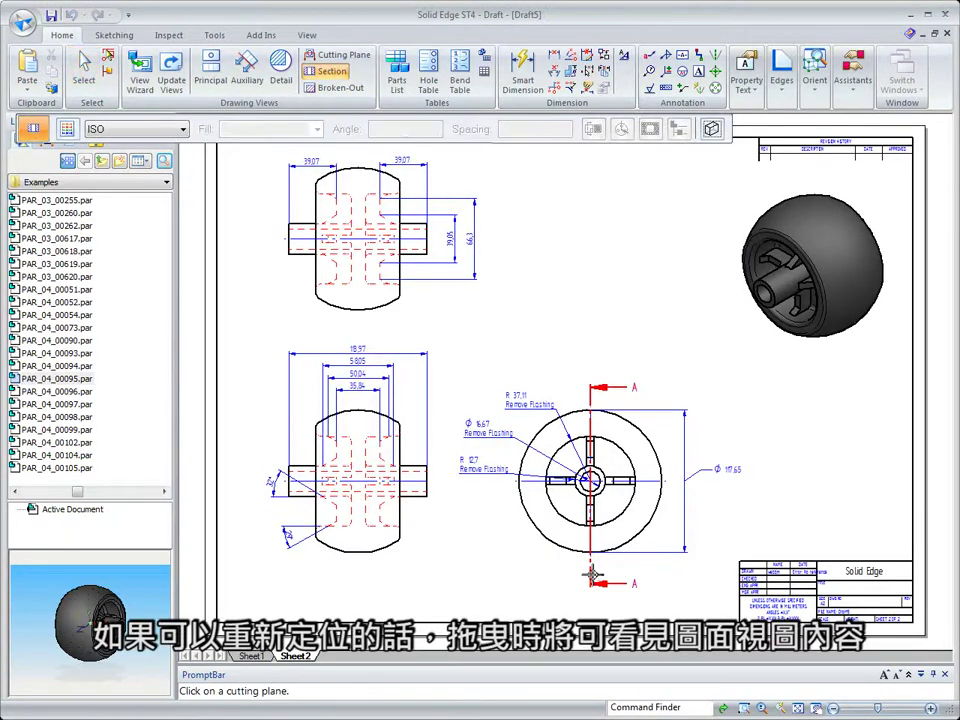
{"action": "left_click", "coordinate": [591, 574]}
{"action": "left_click", "coordinate": [829, 478]}
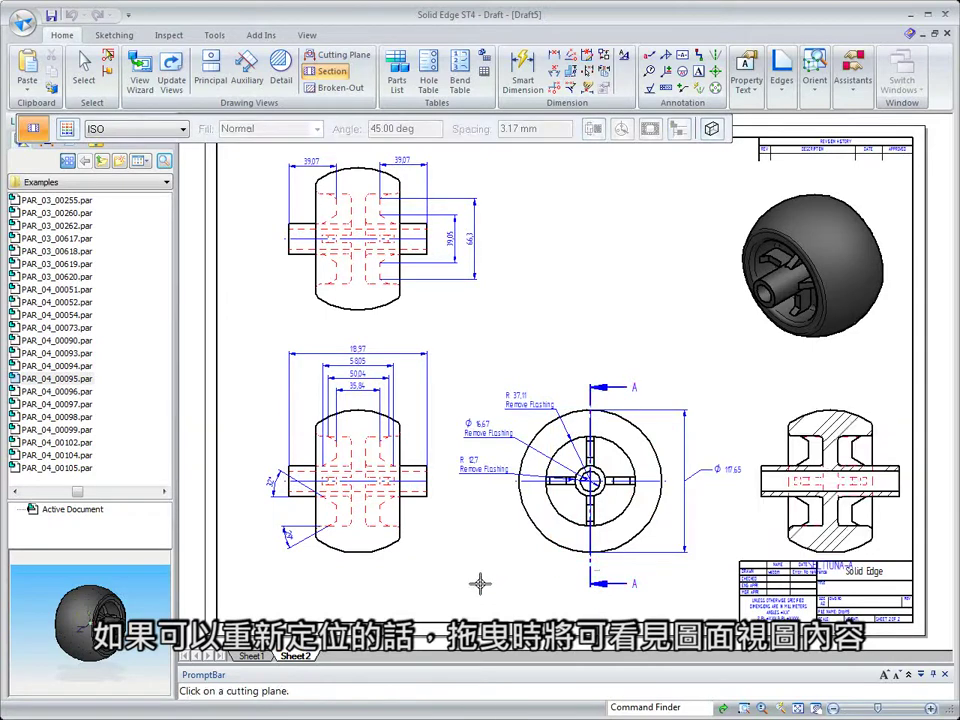
{"action": "key", "text": "Escape"}
- Move the front wheel view slightly upward together with its aligned views so the section caption clears the title block
{"action": "left_click", "coordinate": [378, 557]}
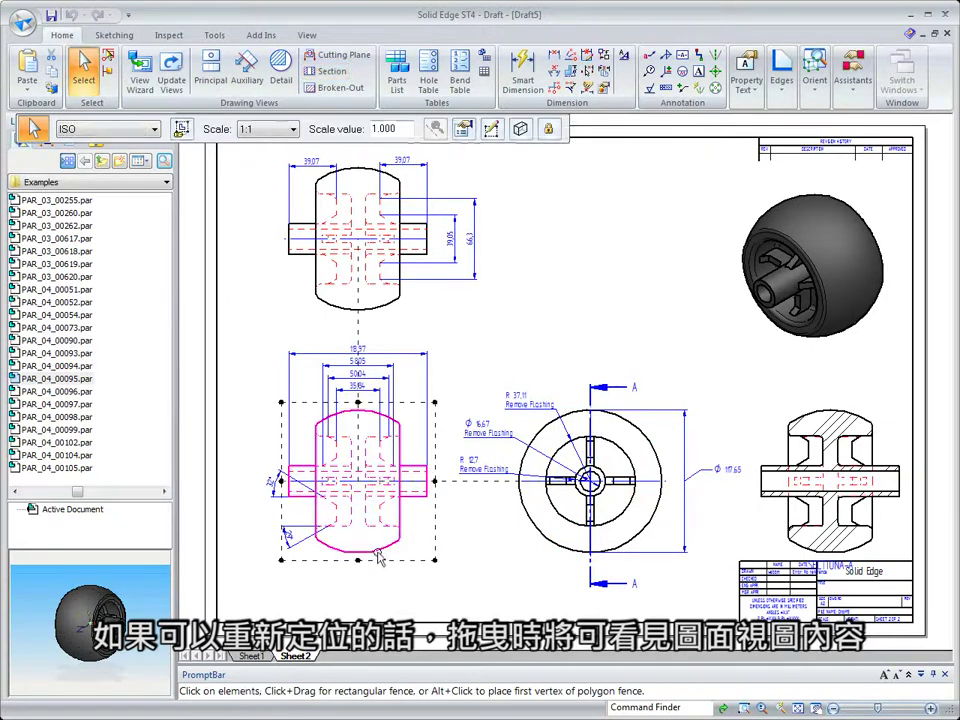
{"action": "left_click_drag", "start_coordinate": [378, 557], "coordinate": [378, 541]}
{"action": "left_click", "coordinate": [268, 245]}
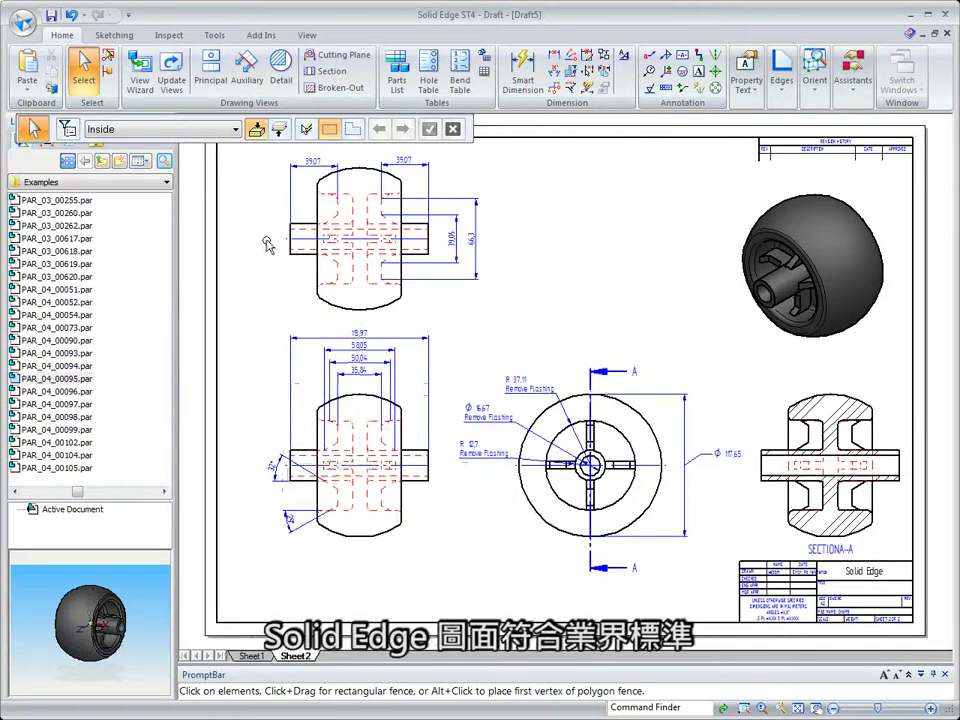
- Sketch a rectangular broken-out section profile over the lower-left quarter of the upper wheel view and close the profile
{"action": "left_click", "coordinate": [337, 87]}
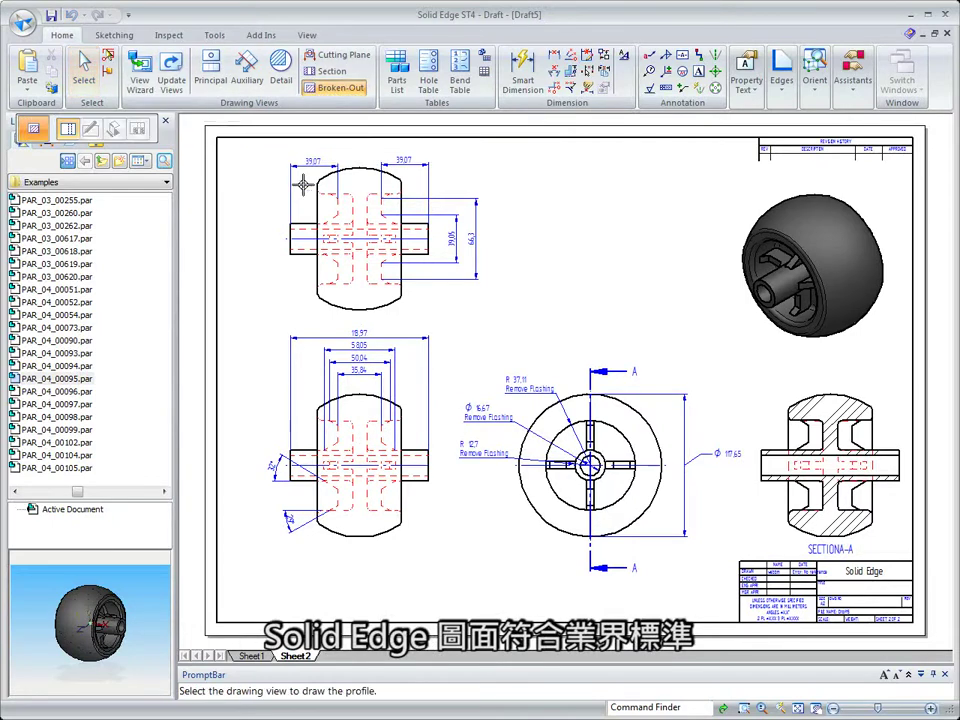
{"action": "left_click", "coordinate": [331, 309]}
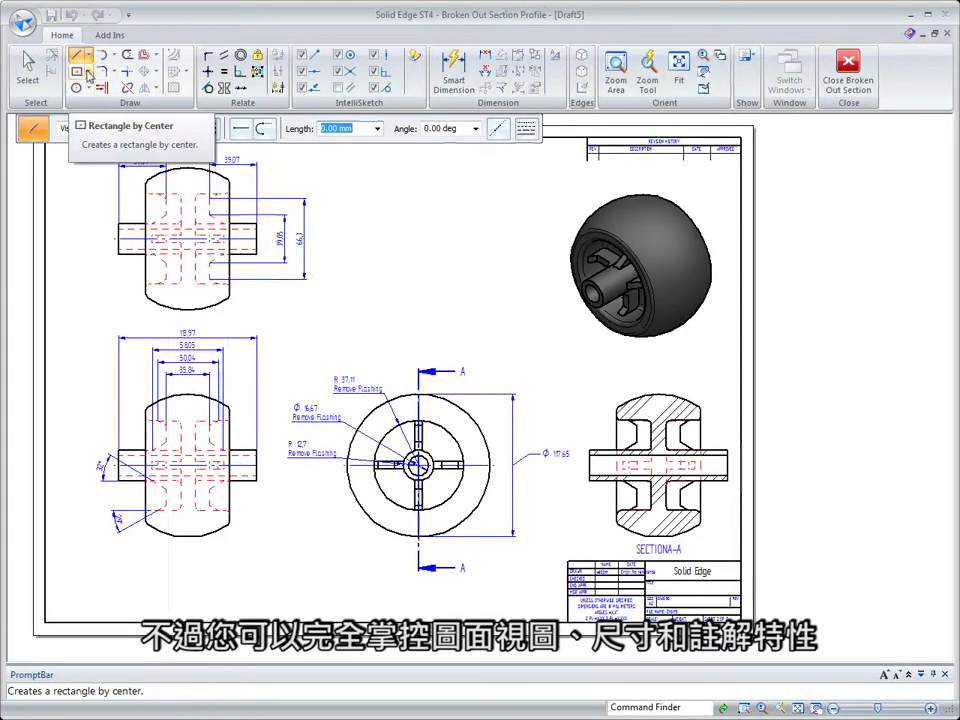
{"action": "left_click", "coordinate": [88, 74]}
{"action": "left_click", "coordinate": [92, 163]}
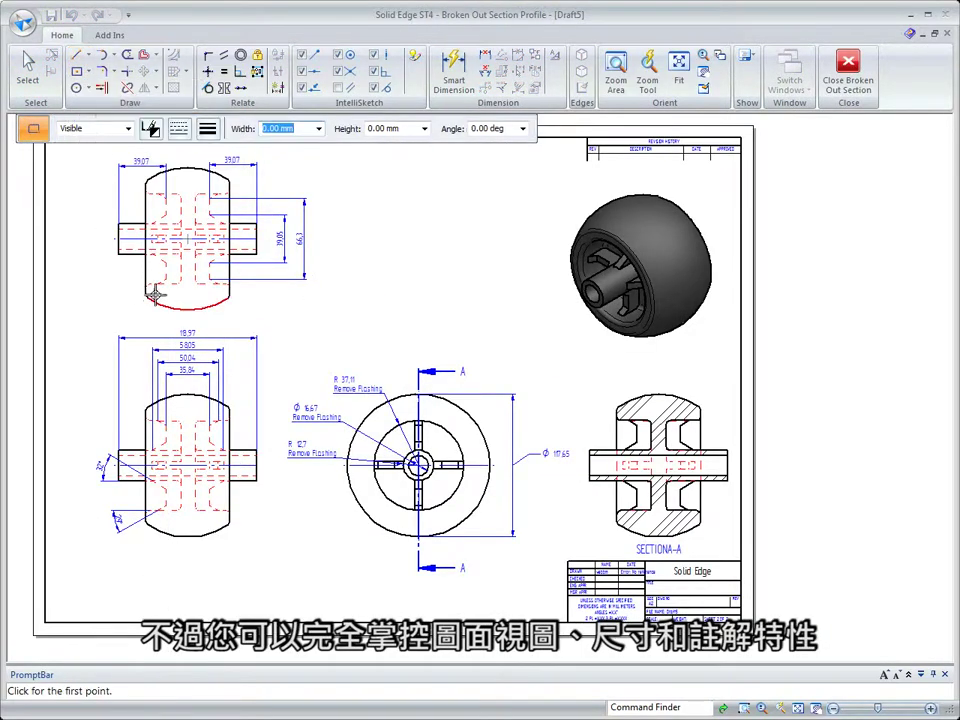
{"action": "left_click", "coordinate": [188, 321]}
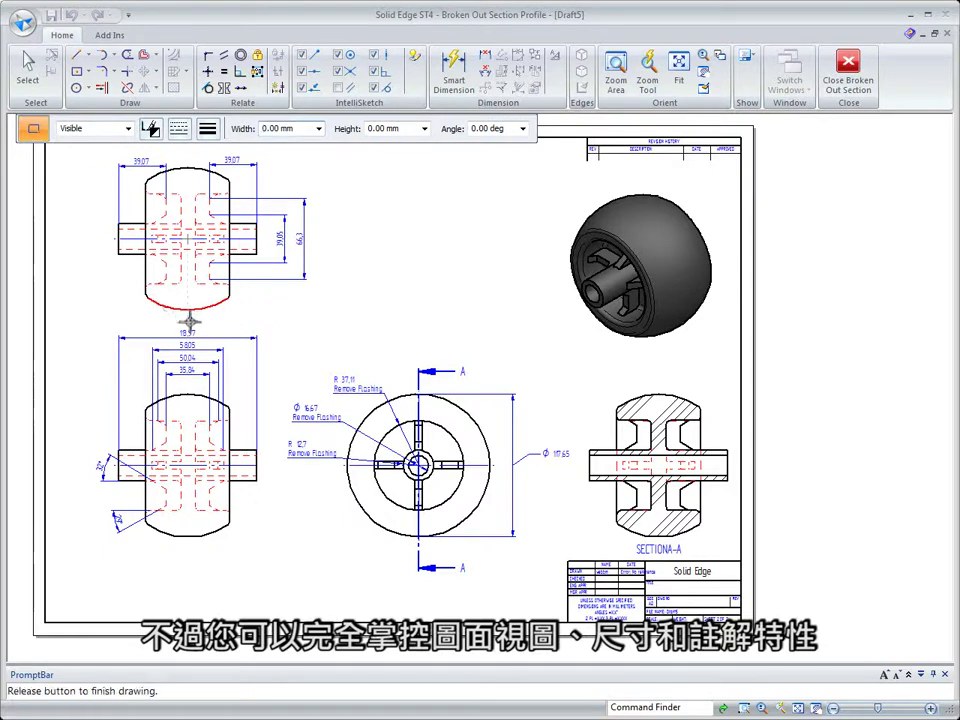
{"action": "left_click", "coordinate": [107, 233]}
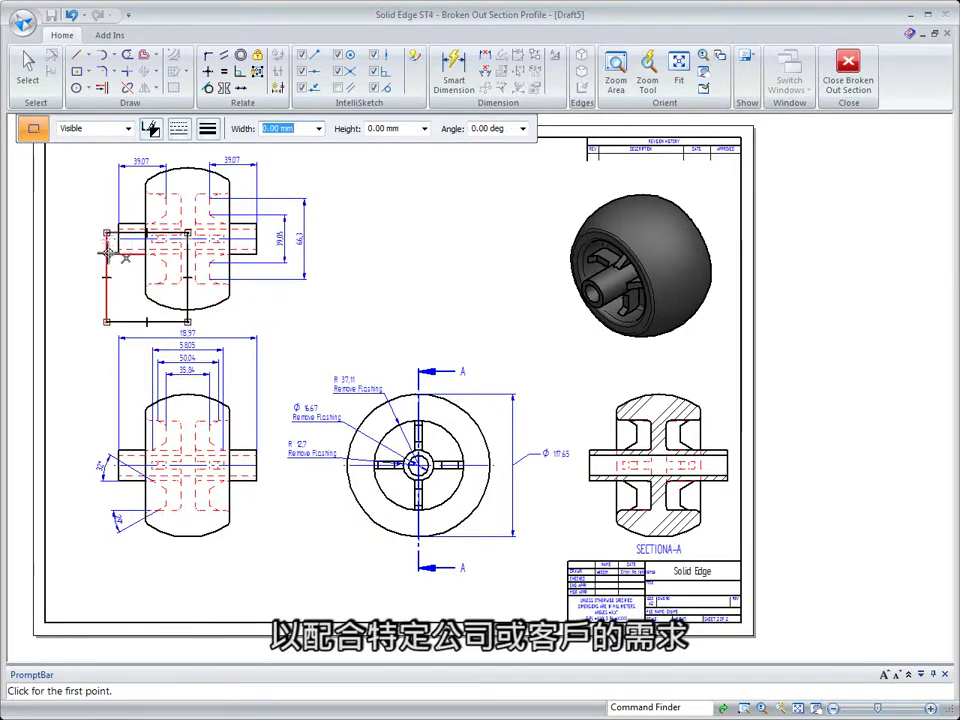
{"action": "right_click", "coordinate": [95, 267]}
{"action": "left_click", "coordinate": [65, 236]}
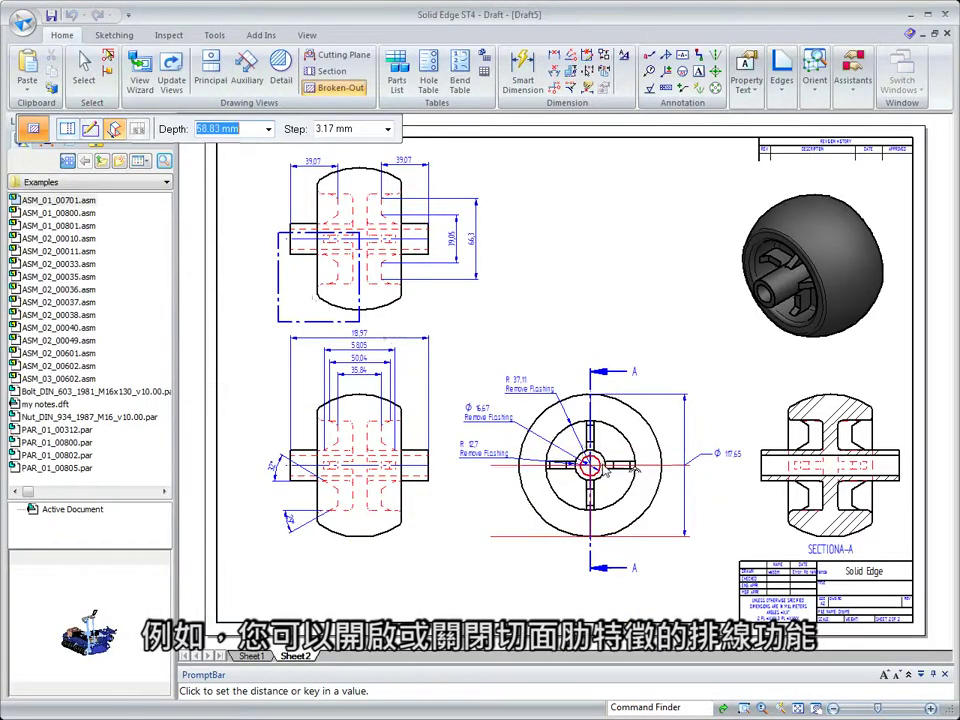
- Set the broken-out depth to the hub centre in the circular view and apply the cutout to the upper wheel view
{"action": "left_click", "coordinate": [590, 465]}
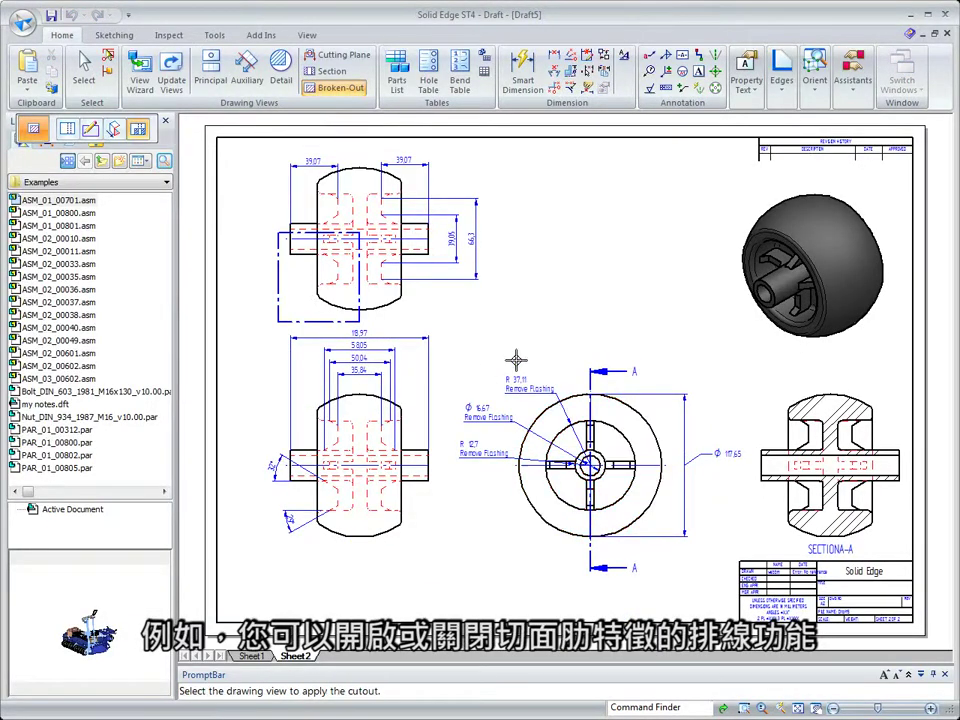
{"action": "left_click", "coordinate": [398, 298]}
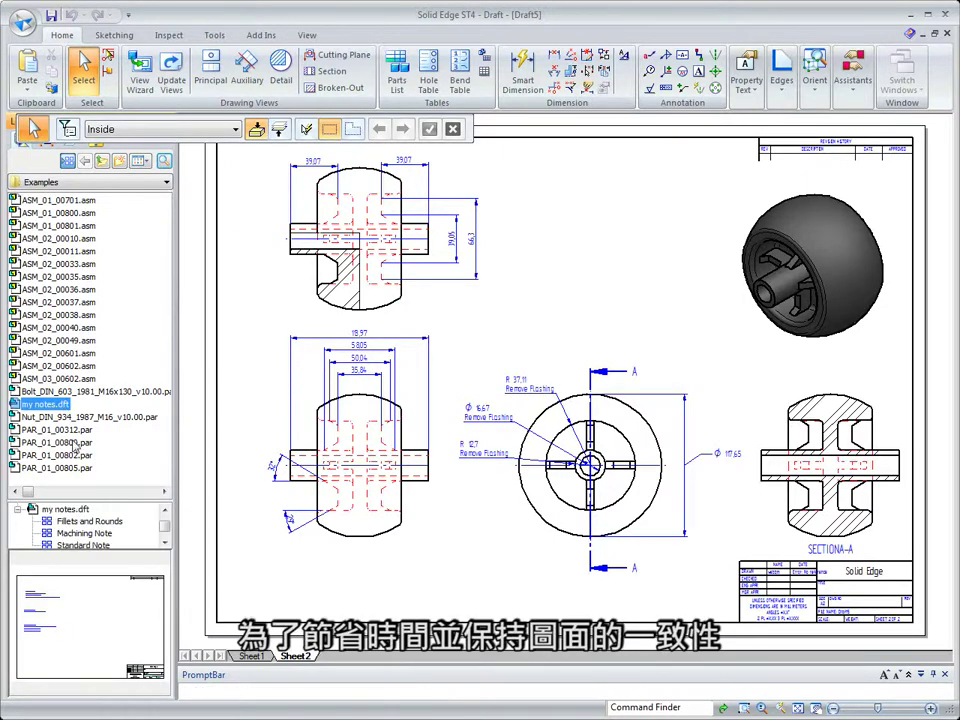
- Insert the Fillets and Rounds block from my notes.dft at scale 1.00 between the upper wheel view and the shaded view
{"action": "left_click_drag", "start_coordinate": [108, 523], "coordinate": [525, 231]}
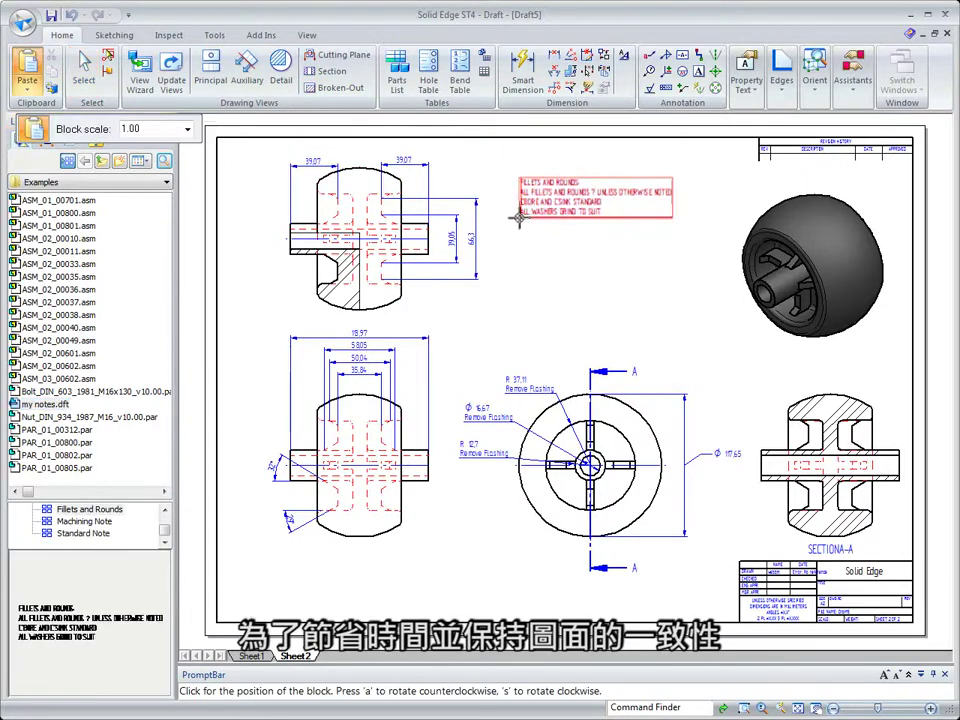
{"action": "left_click", "coordinate": [519, 218]}
{"action": "key", "text": "Escape"}
- Insert the Machining Note block below the circular wheel view and the Standard Note block below the lower side view
{"action": "left_click", "coordinate": [88, 521]}
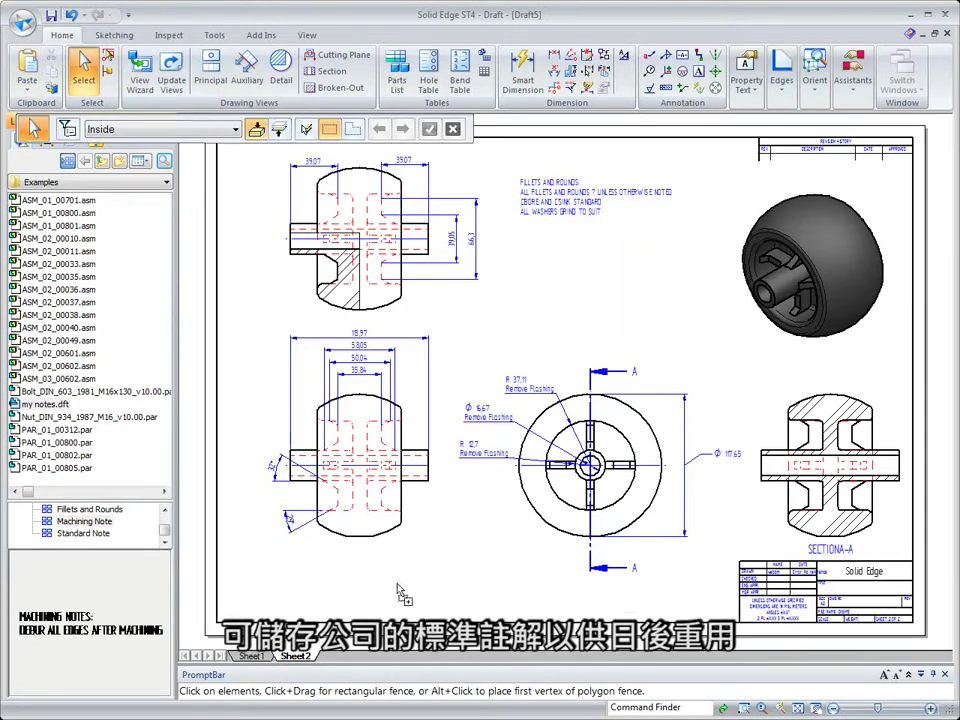
{"action": "left_click_drag", "start_coordinate": [398, 590], "coordinate": [476, 598]}
{"action": "left_click", "coordinate": [536, 606]}
{"action": "key", "text": "Escape"}
{"action": "left_click", "coordinate": [87, 535]}
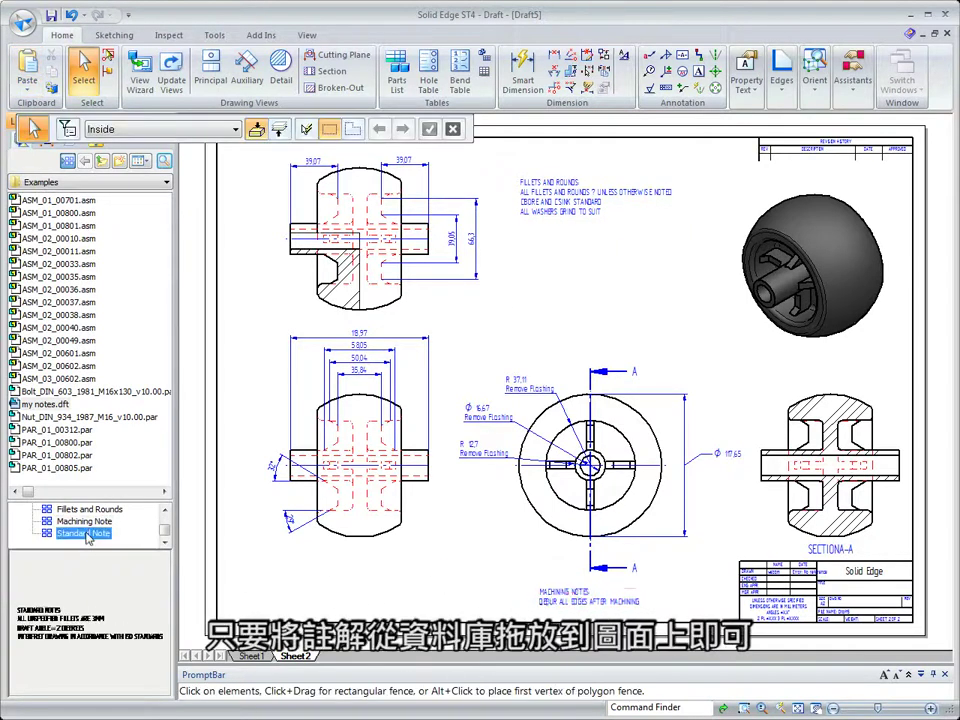
{"action": "left_click_drag", "start_coordinate": [278, 583], "coordinate": [240, 572]}
- Open the Fillets and Rounds note block and replace the question mark with 1/2, auto-stacked as a Stacked fraction
{"action": "double_click", "coordinate": [551, 199]}
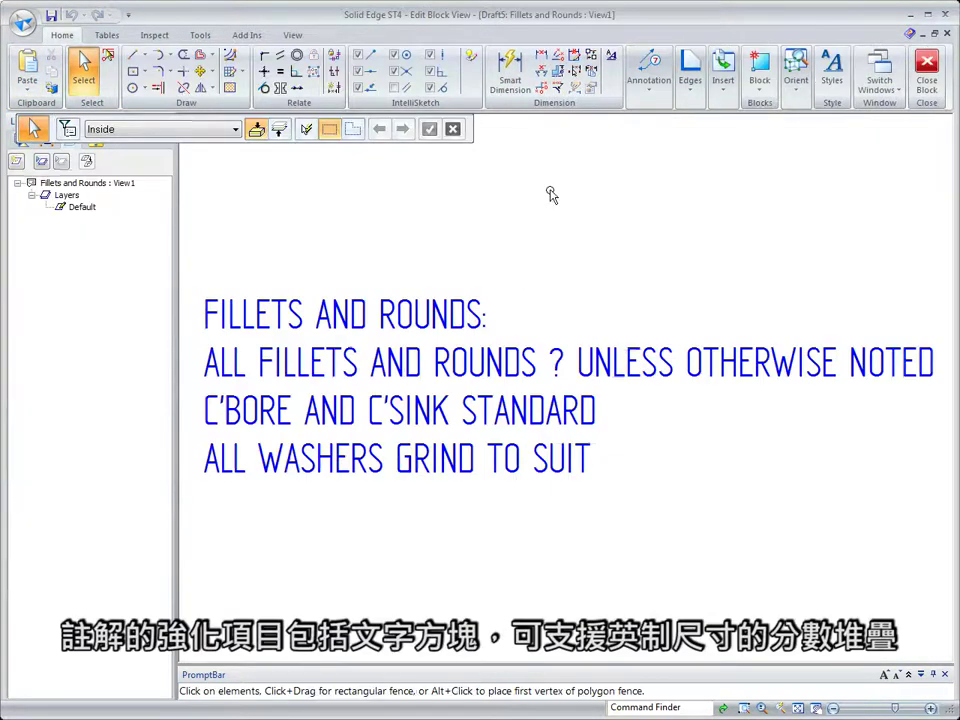
{"action": "left_click", "coordinate": [571, 364]}
{"action": "key", "text": "BackSpace"}
{"action": "type", "text": "1/2"}
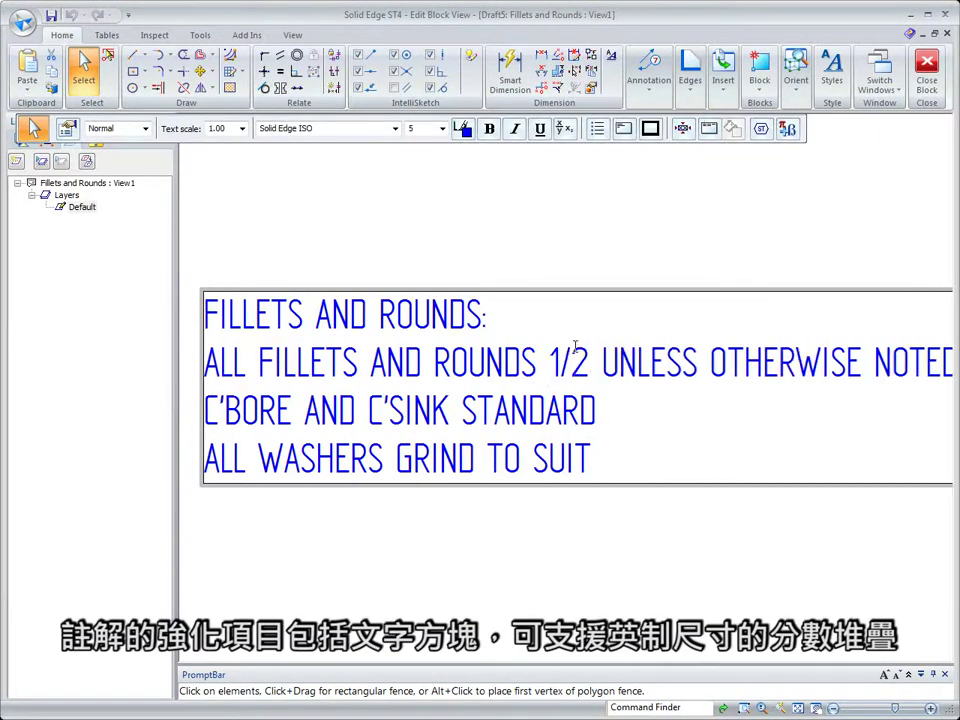
{"action": "left_click", "coordinate": [489, 319]}
{"action": "left_click", "coordinate": [455, 330]}
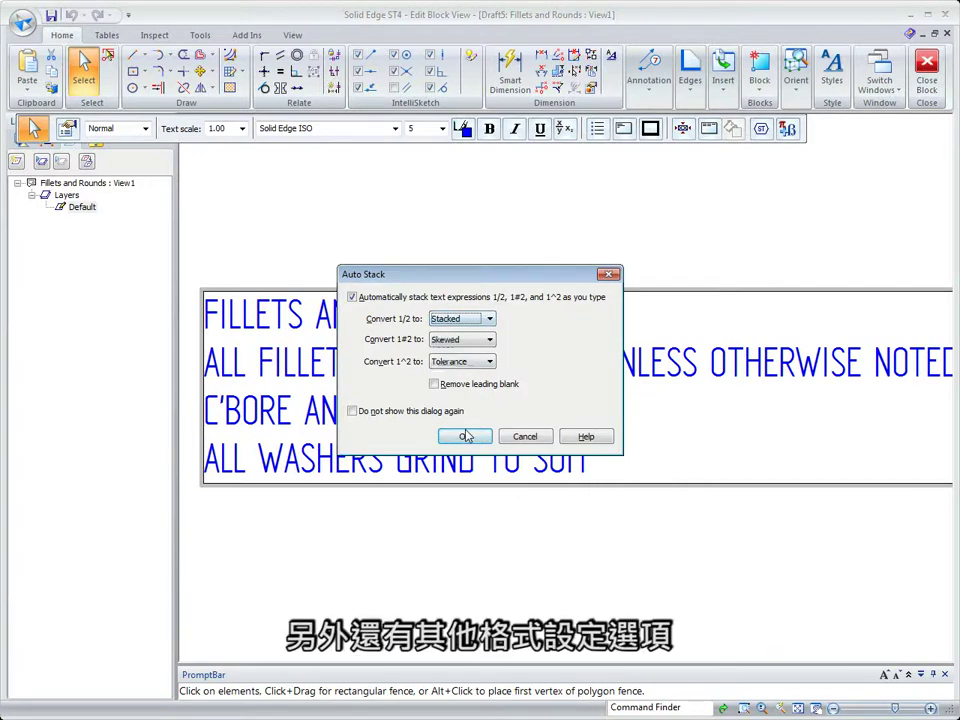
{"action": "left_click", "coordinate": [464, 436]}
- Apply numbering to the three lines under the FILLETS AND ROUNDS heading and close the block
{"action": "left_click_drag", "start_coordinate": [211, 393], "coordinate": [592, 497]}
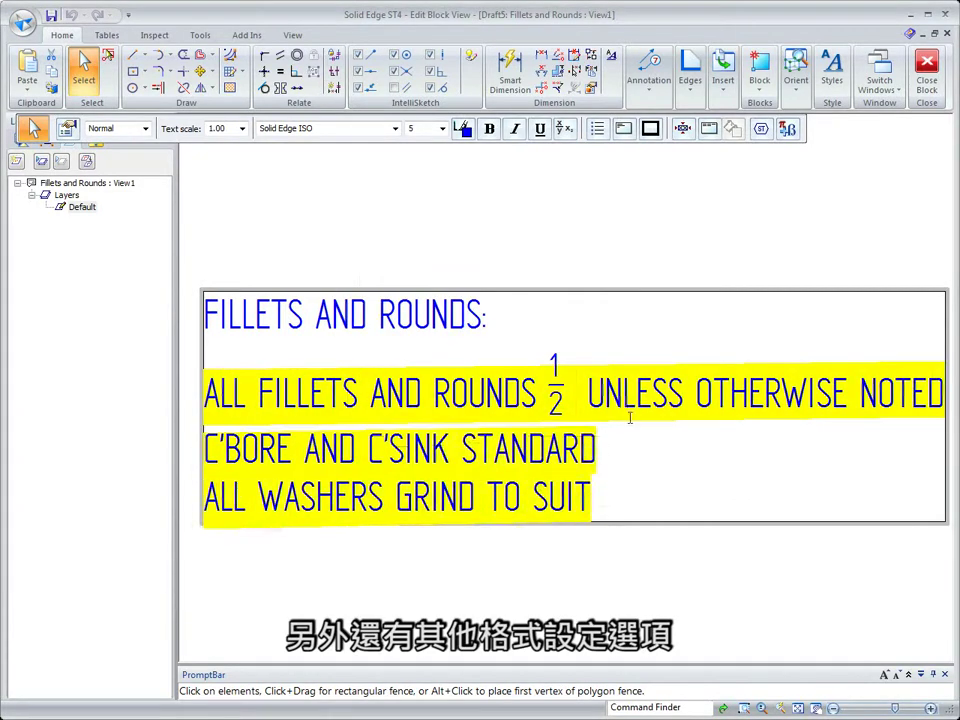
{"action": "left_click", "coordinate": [597, 128]}
{"action": "left_click", "coordinate": [621, 165]}
{"action": "left_click", "coordinate": [587, 236]}
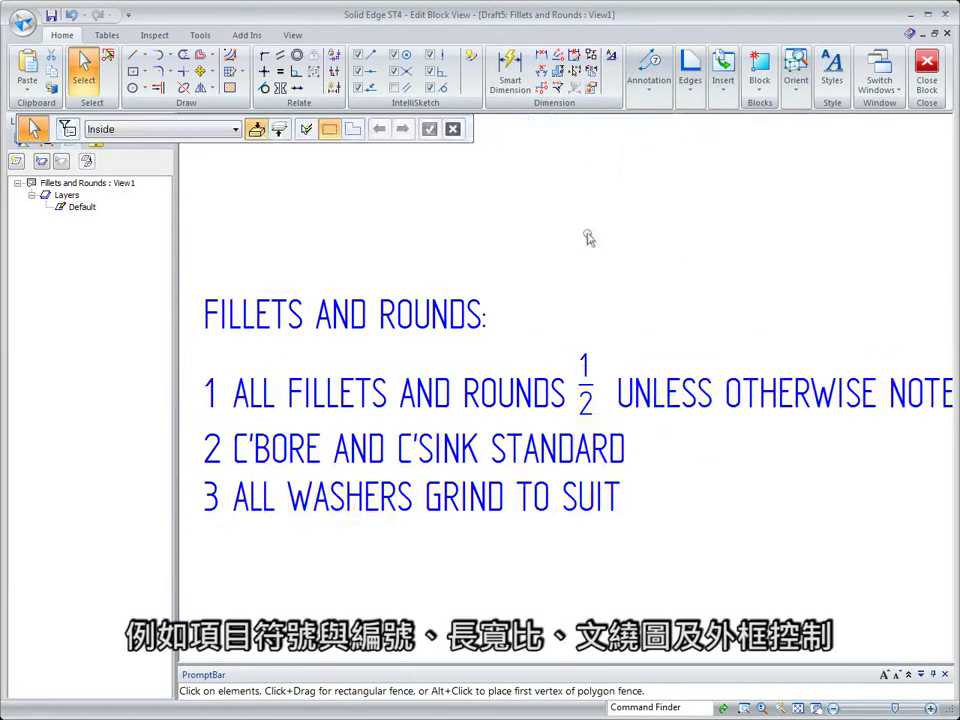
{"action": "right_click", "coordinate": [588, 233]}
{"action": "left_click", "coordinate": [588, 233]}
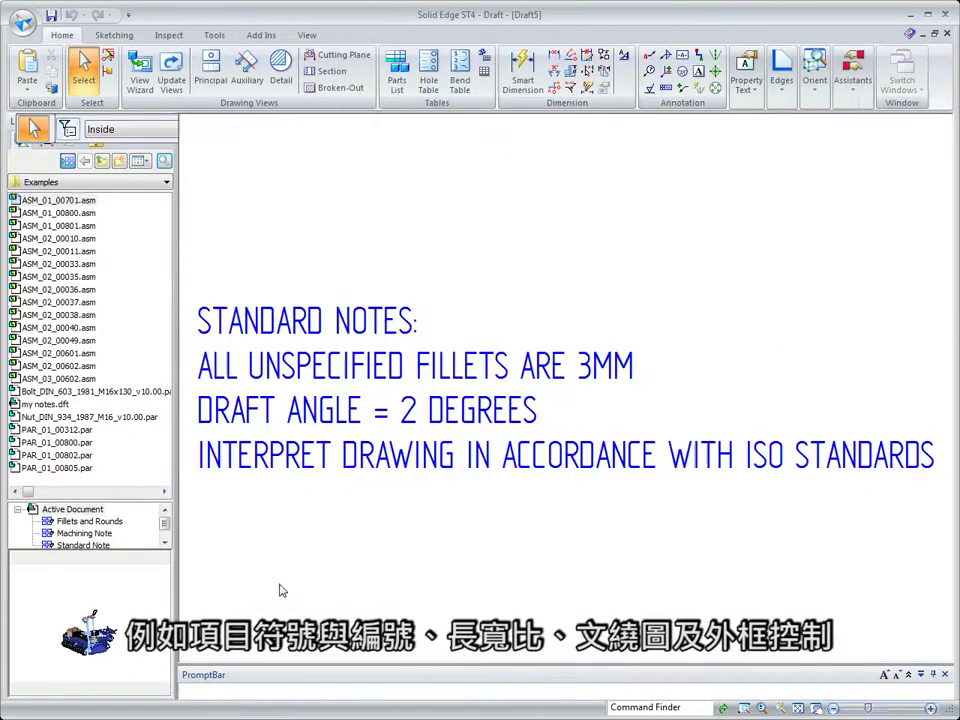
- Replace the word DEGREES with the Degree symbol in the draft angle line of the Standard Note block
{"action": "double_click", "coordinate": [545, 408]}
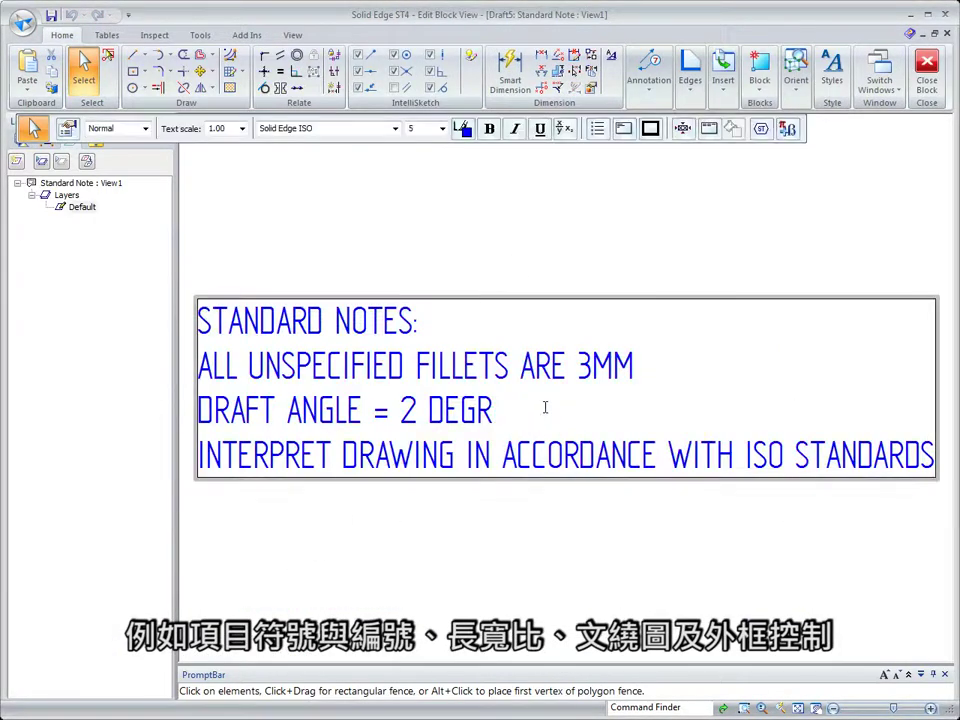
{"action": "left_click", "coordinate": [761, 129]}
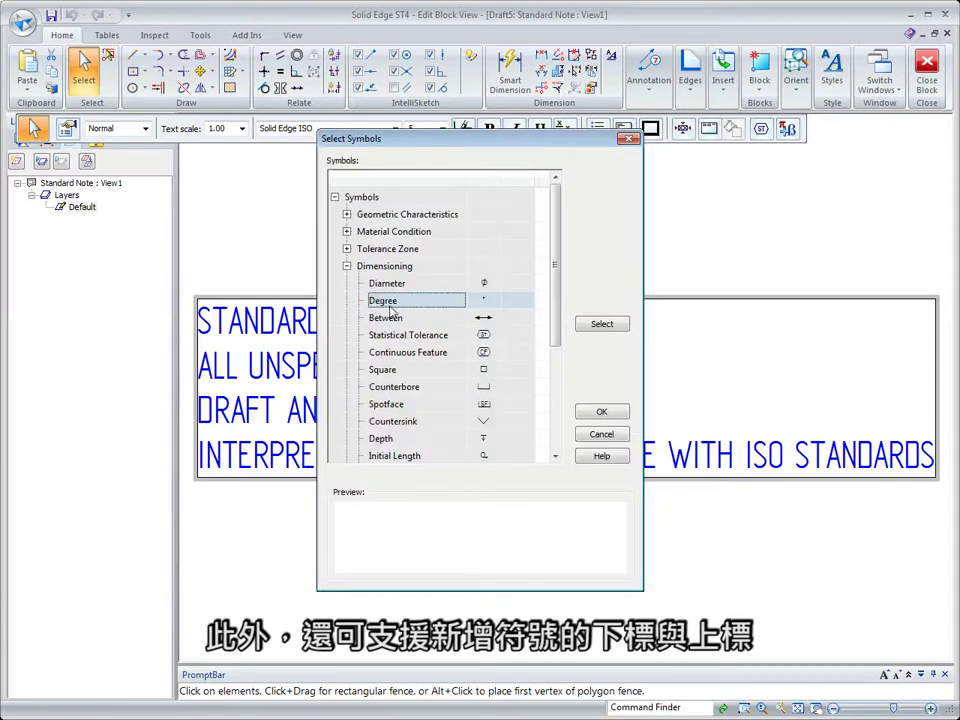
{"action": "left_click", "coordinate": [601, 414]}
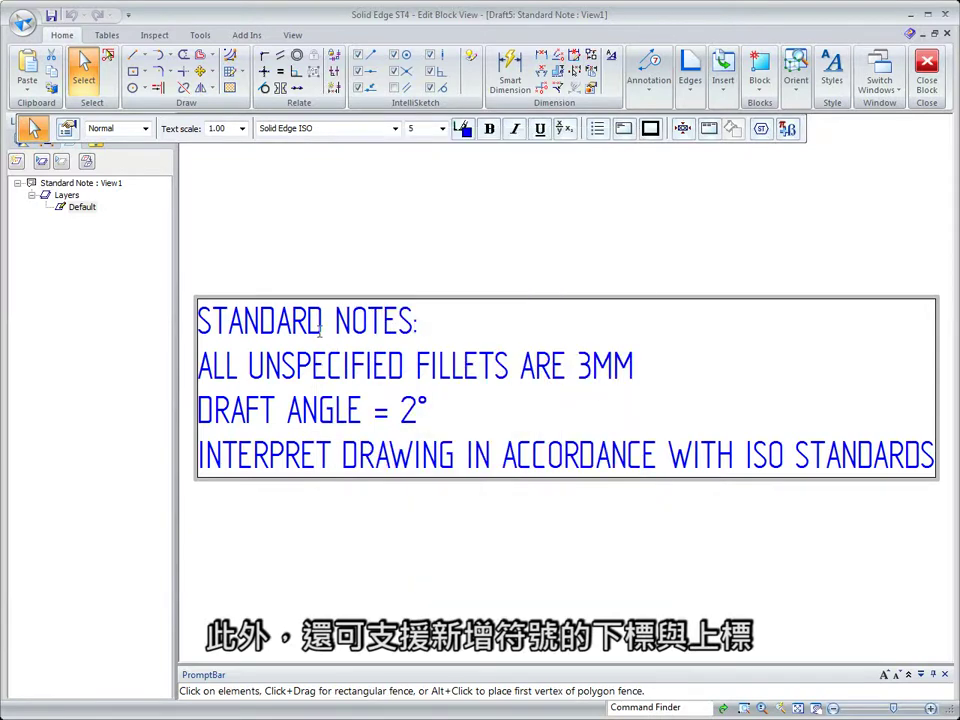
- Apply bullets to the three lines under the STANDARD NOTES heading and close the block
{"action": "left_click_drag", "start_coordinate": [199, 366], "coordinate": [934, 458]}
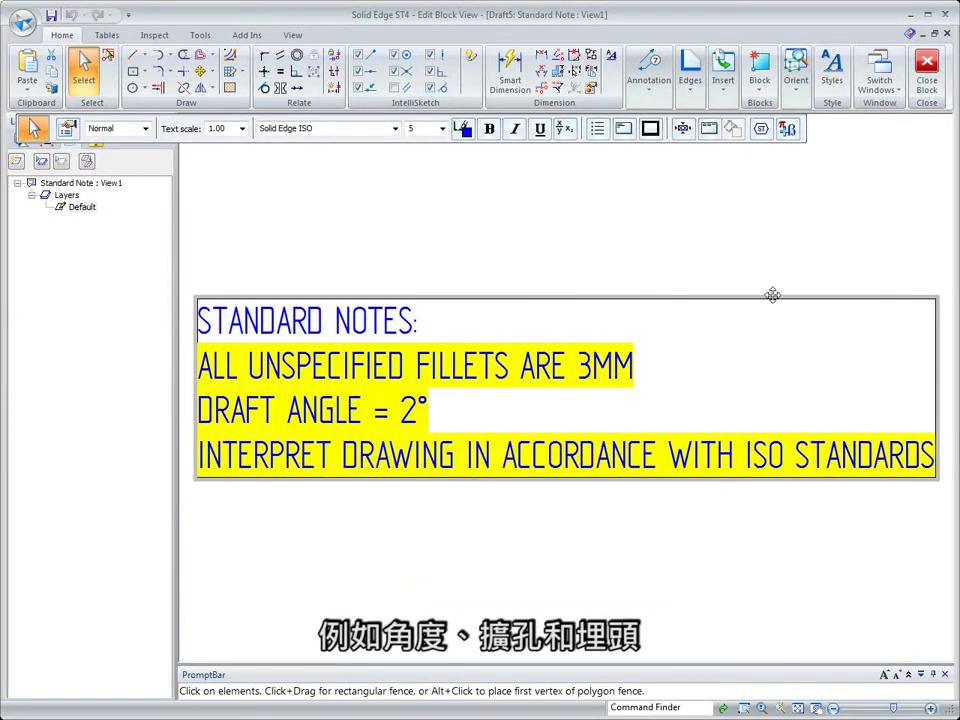
{"action": "left_click", "coordinate": [599, 137]}
{"action": "mouse_move", "coordinate": [658, 156]}
{"action": "left_click", "coordinate": [801, 152]}
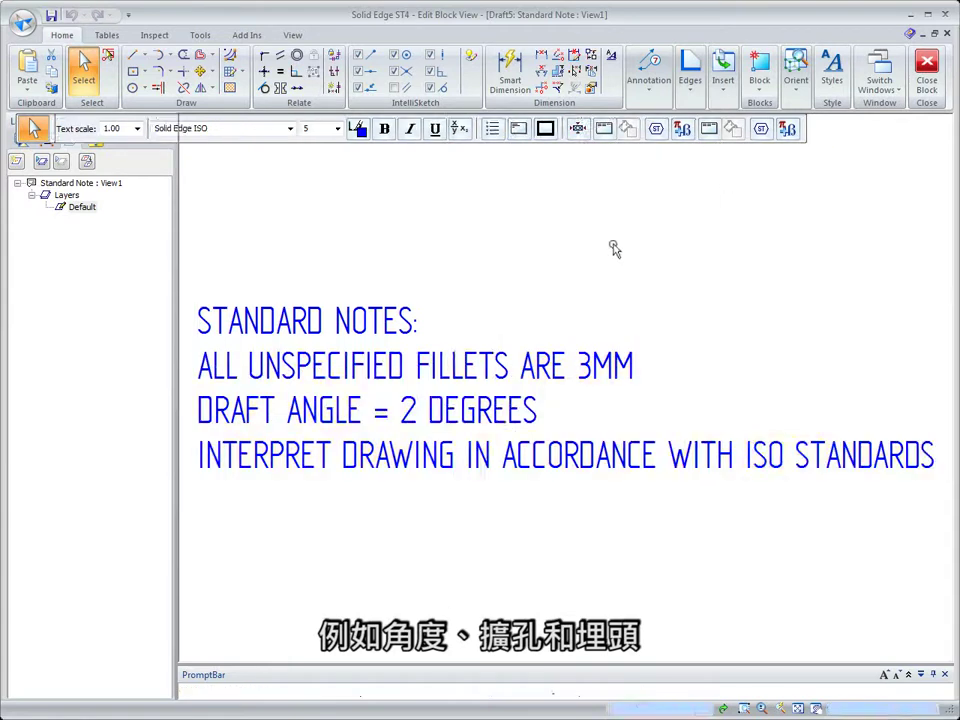
{"action": "right_click_drag", "start_coordinate": [618, 246], "coordinate": [576, 199]}
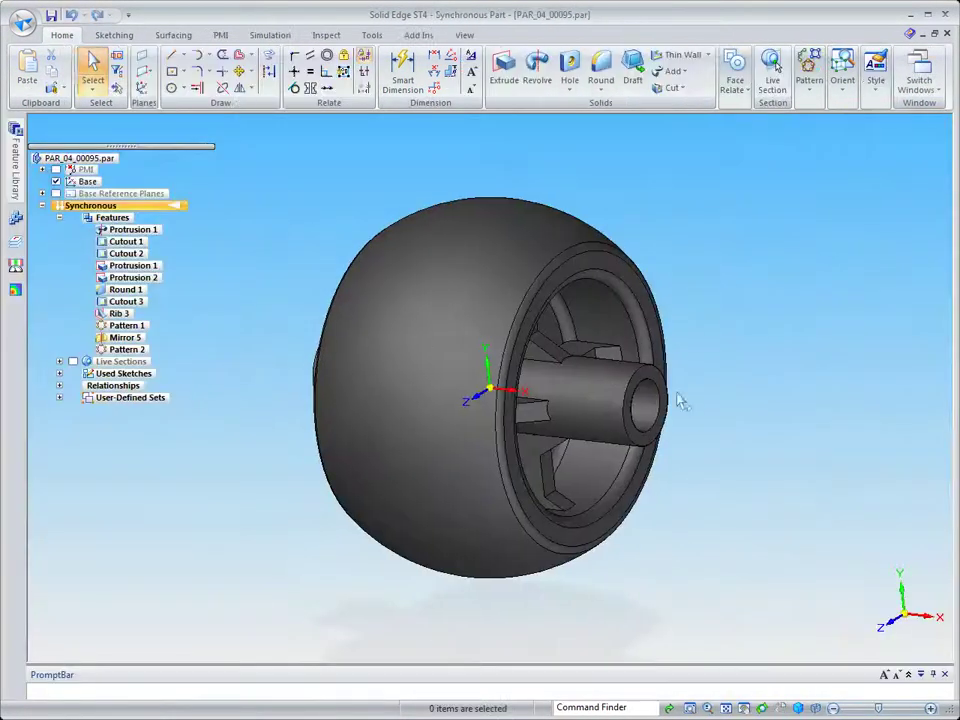
- Try to move the hub's end face along the hub axis in the wheel part's front view
{"action": "middle_click_drag", "start_coordinate": [745, 327], "coordinate": [692, 340]}
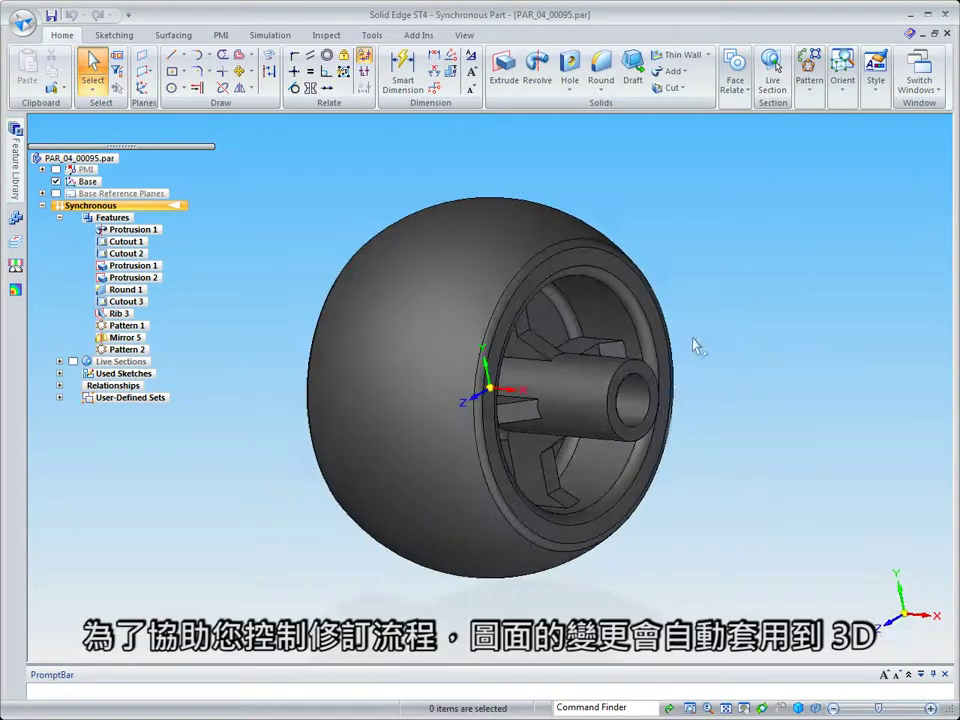
{"action": "left_click", "coordinate": [645, 376]}
{"action": "key", "text": "ctrl+f"}
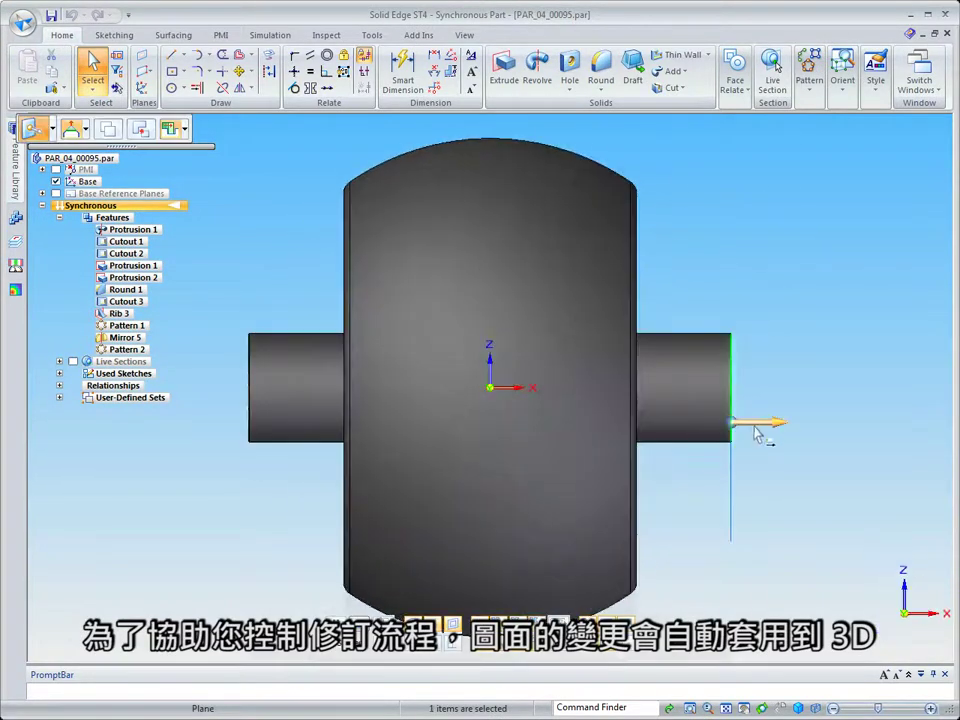
{"action": "left_click", "coordinate": [752, 424]}
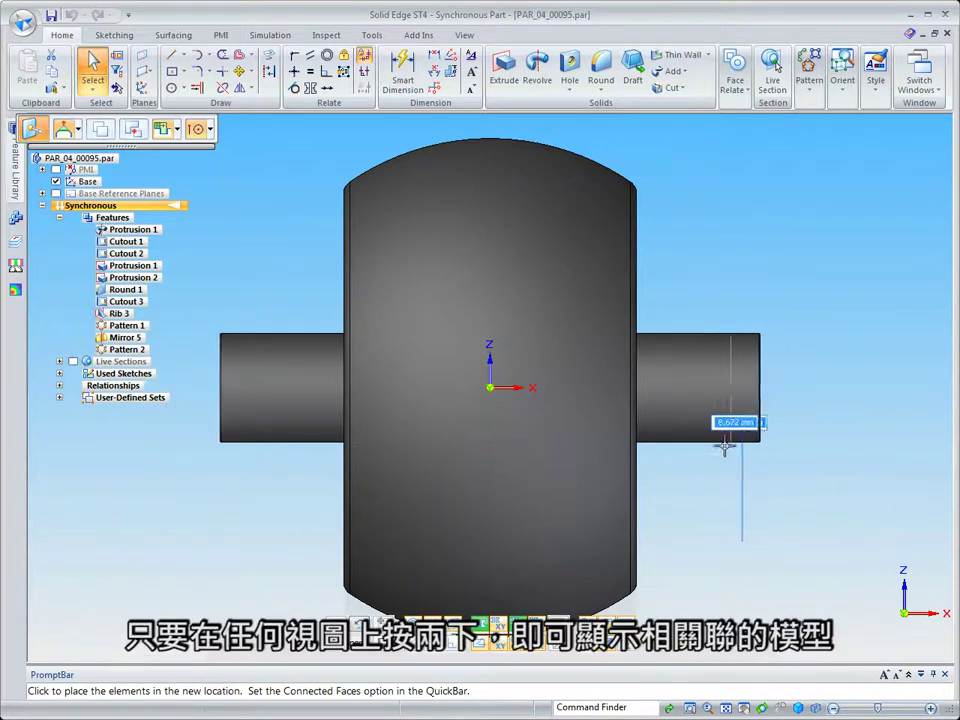
{"action": "left_click", "coordinate": [701, 455]}
- Make the hub's end face coplanar with the flat annular rim face of the wheel
{"action": "key", "text": "ctrl+i"}
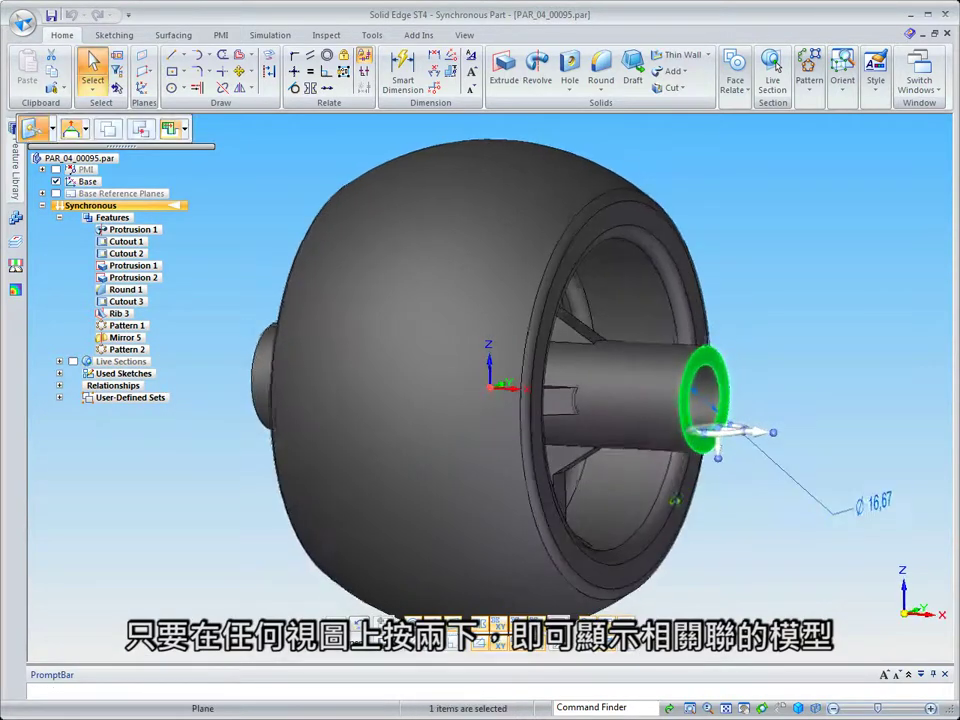
{"action": "left_click", "coordinate": [730, 82]}
{"action": "left_click", "coordinate": [731, 123]}
{"action": "left_click", "coordinate": [655, 222]}
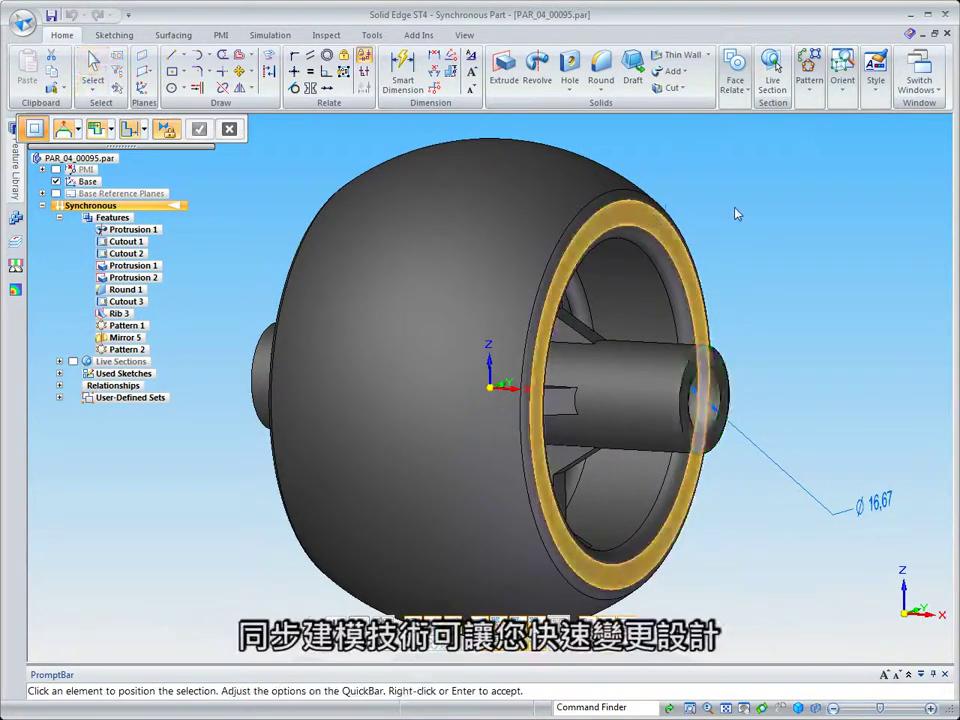
{"action": "right_click", "coordinate": [728, 225]}
{"action": "key", "text": "Escape"}
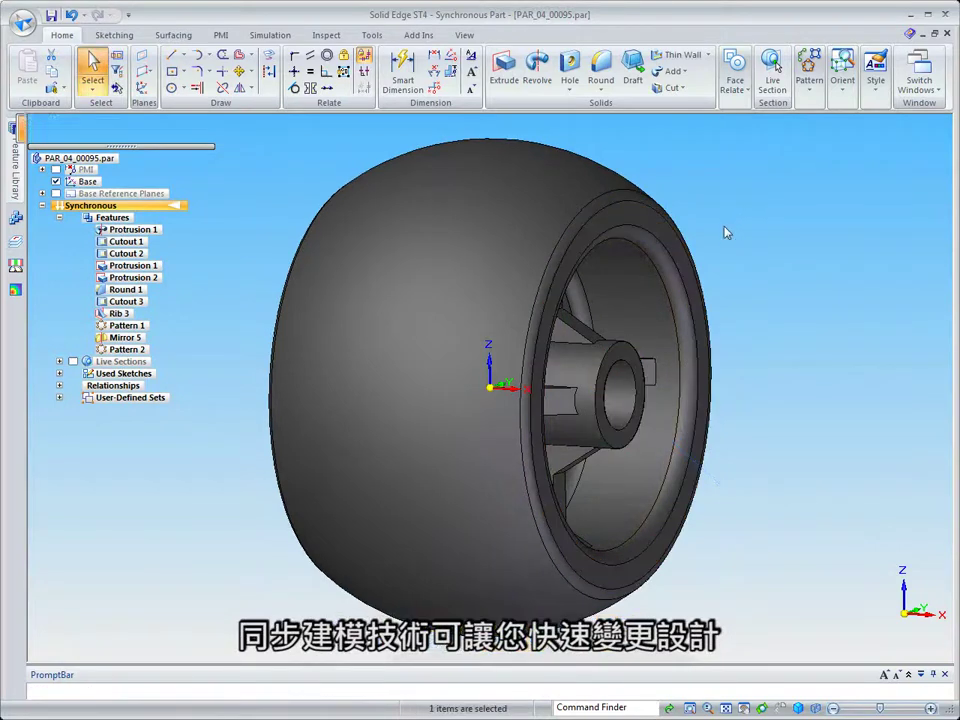
{"action": "middle_click_drag", "start_coordinate": [725, 227], "coordinate": [781, 226]}
{"action": "key", "text": "ctrl+i"}
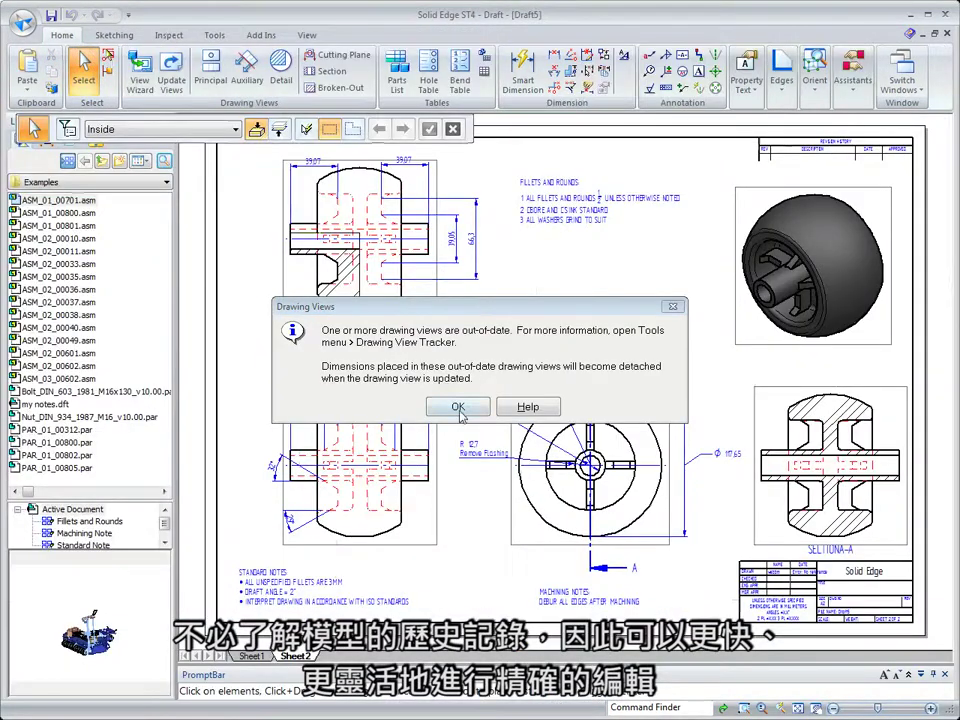
- Dismiss the out-of-date views notice, update the drawing views on Sheet2 and close the Dimension Tracker
{"action": "key", "text": "Return"}
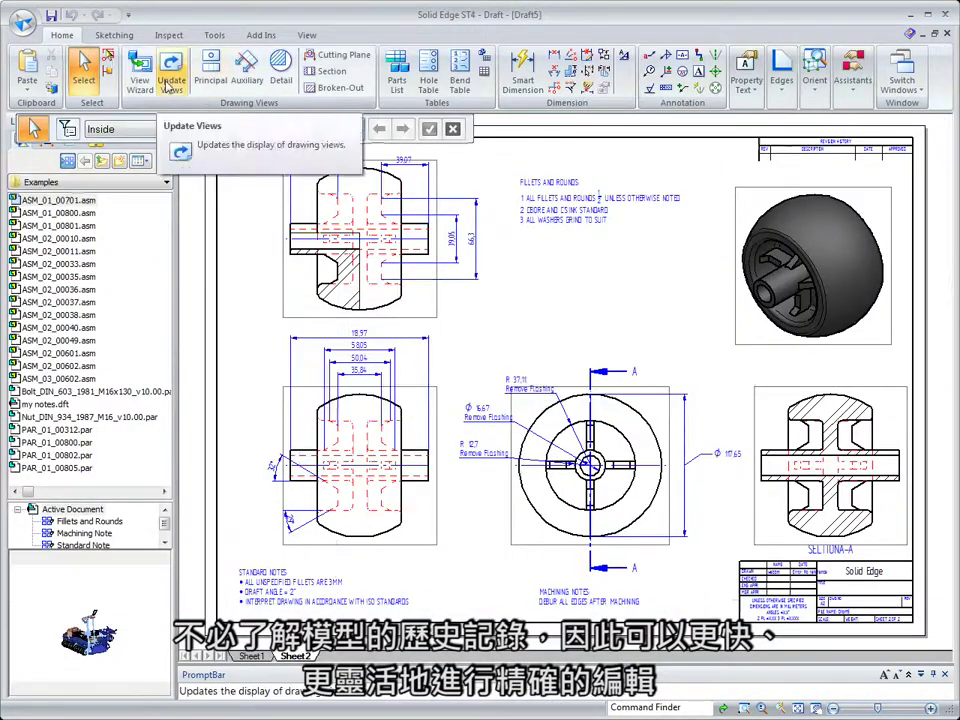
{"action": "left_click", "coordinate": [168, 88]}
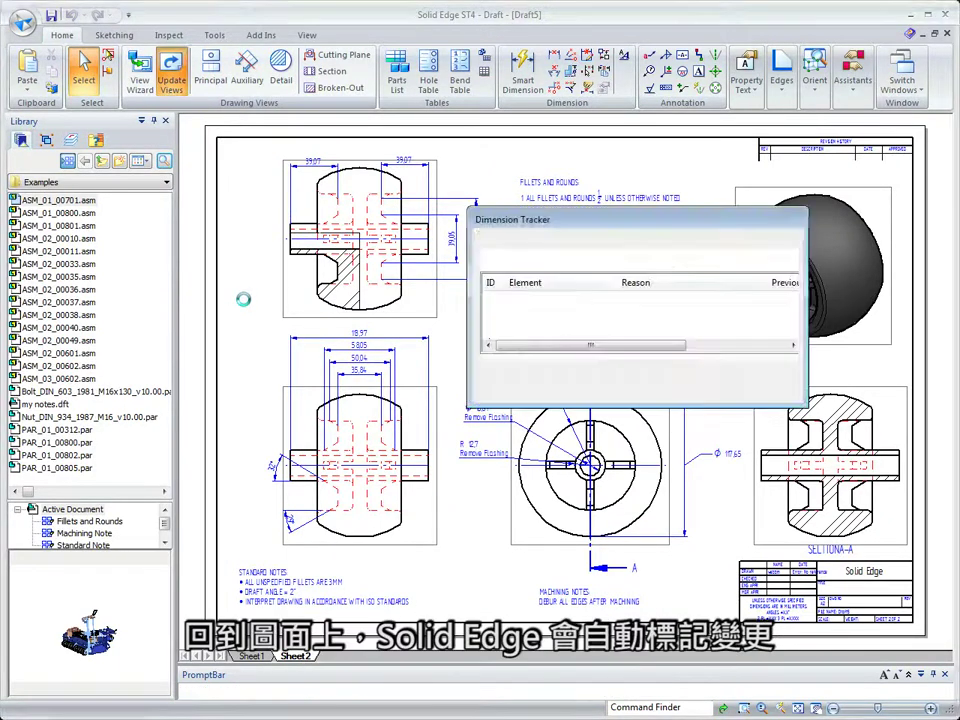
{"action": "left_click", "coordinate": [703, 374]}
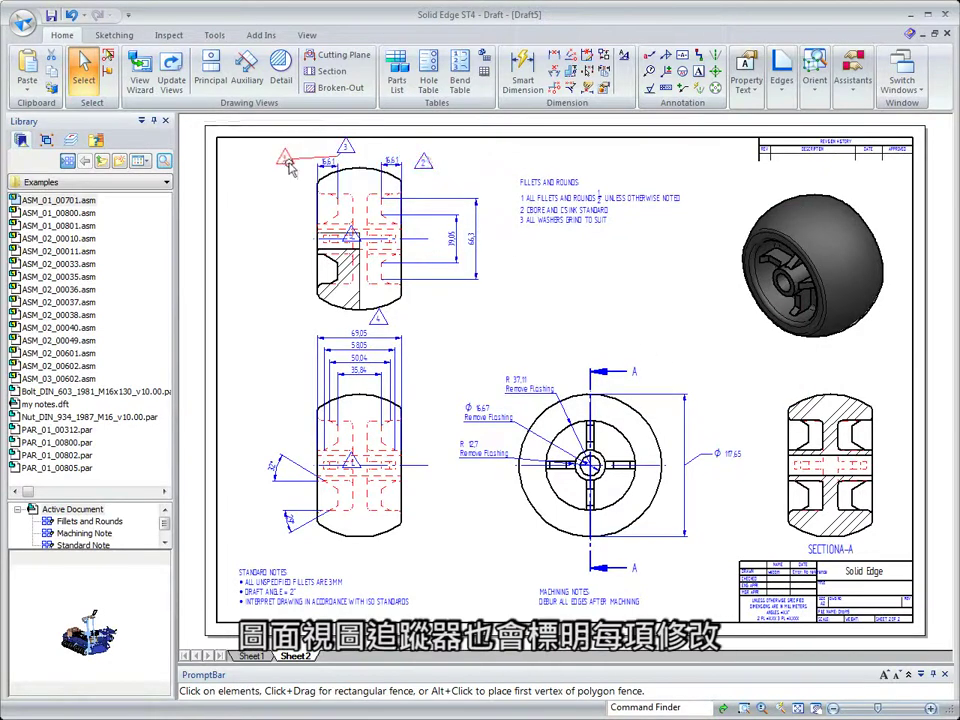
- Move change balloon 5 from the centre of the upper wheel view to clear space at the view's left side
{"action": "right_click", "coordinate": [446, 283]}
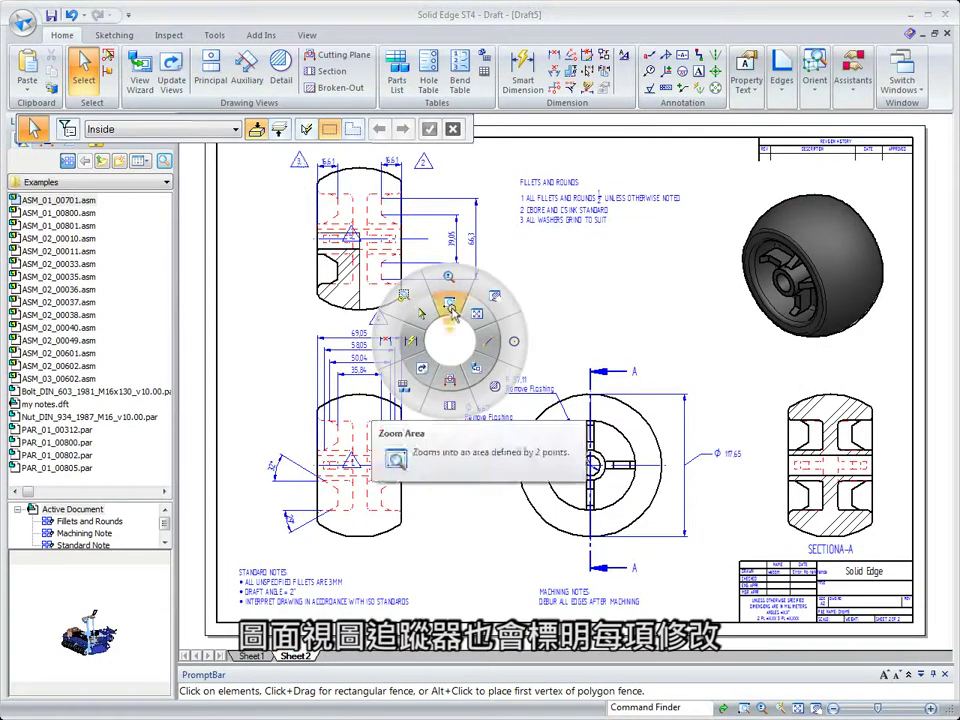
{"action": "left_click", "coordinate": [450, 248]}
{"action": "left_click_drag", "start_coordinate": [208, 210], "coordinate": [456, 377]}
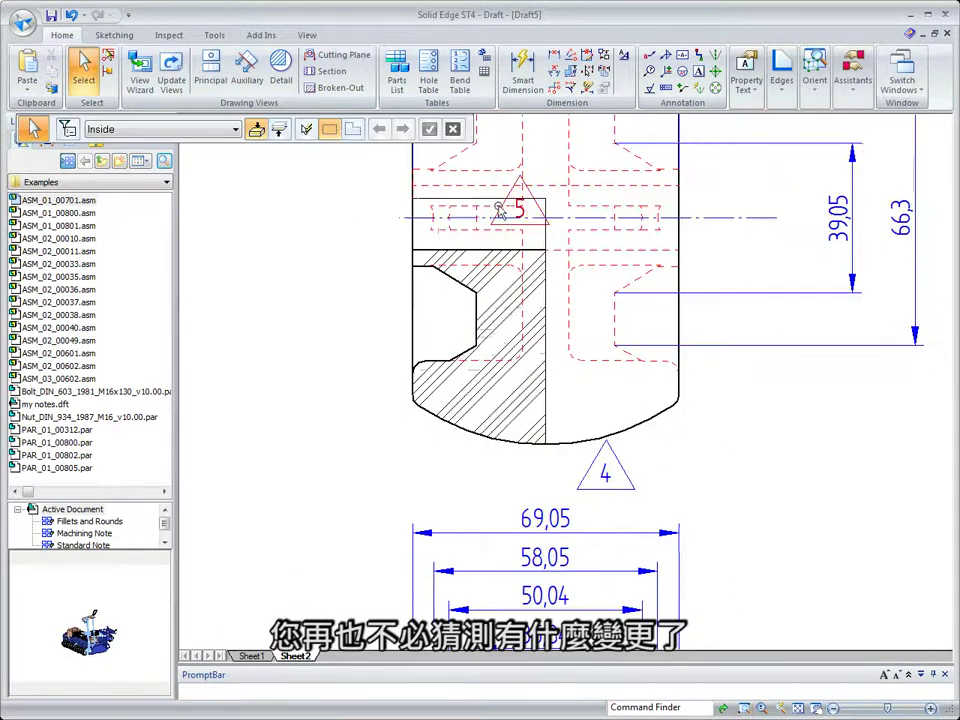
{"action": "left_click_drag", "start_coordinate": [515, 210], "coordinate": [298, 260]}
{"action": "right_click_drag", "start_coordinate": [317, 383], "coordinate": [342, 356]}
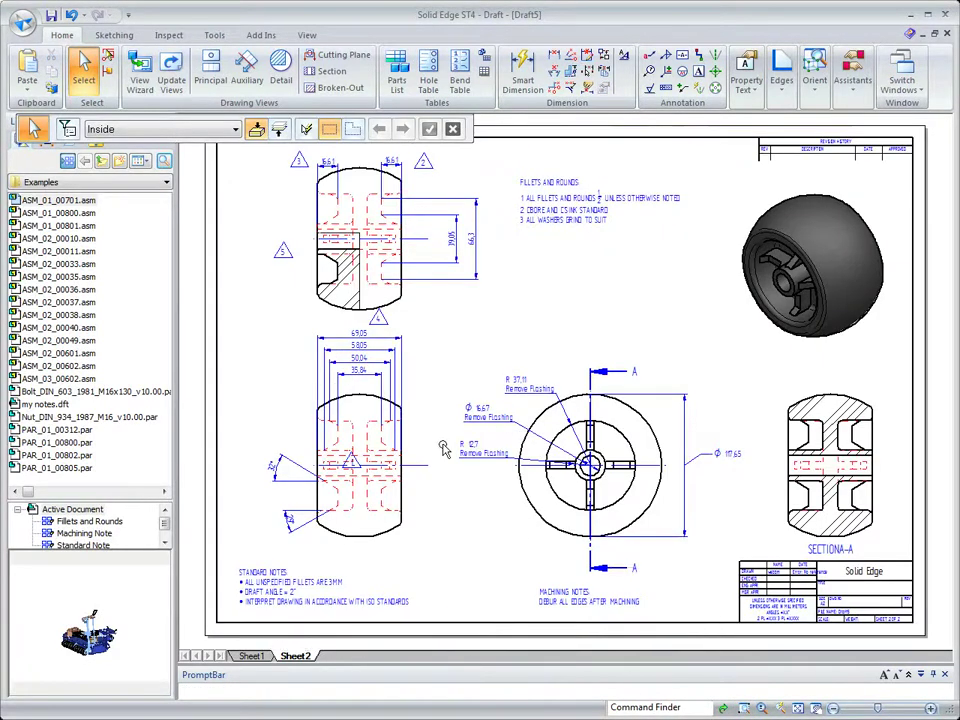
- Open the print preview for the document, show page 2 and enlarge the wheel drawing in the preview
{"action": "left_click", "coordinate": [22, 22]}
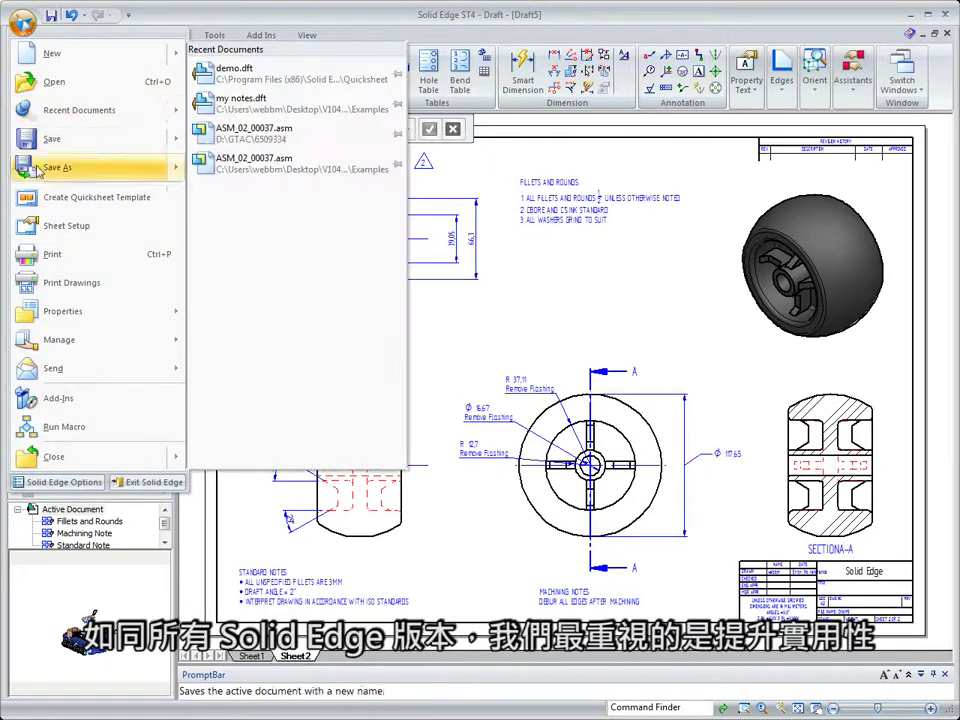
{"action": "left_click", "coordinate": [50, 255]}
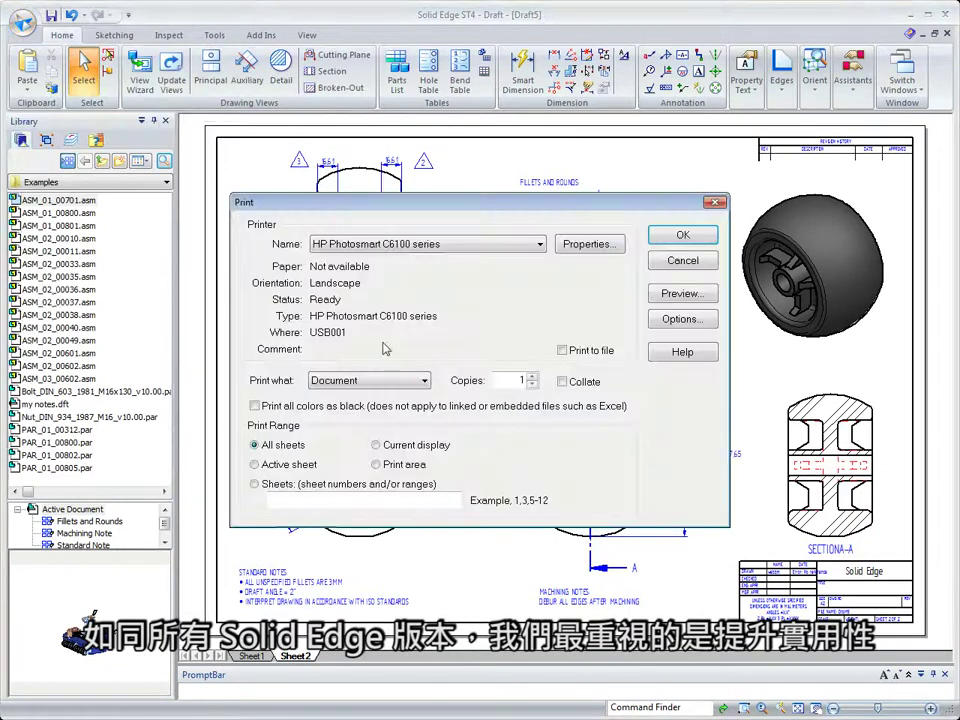
{"action": "left_click", "coordinate": [672, 296]}
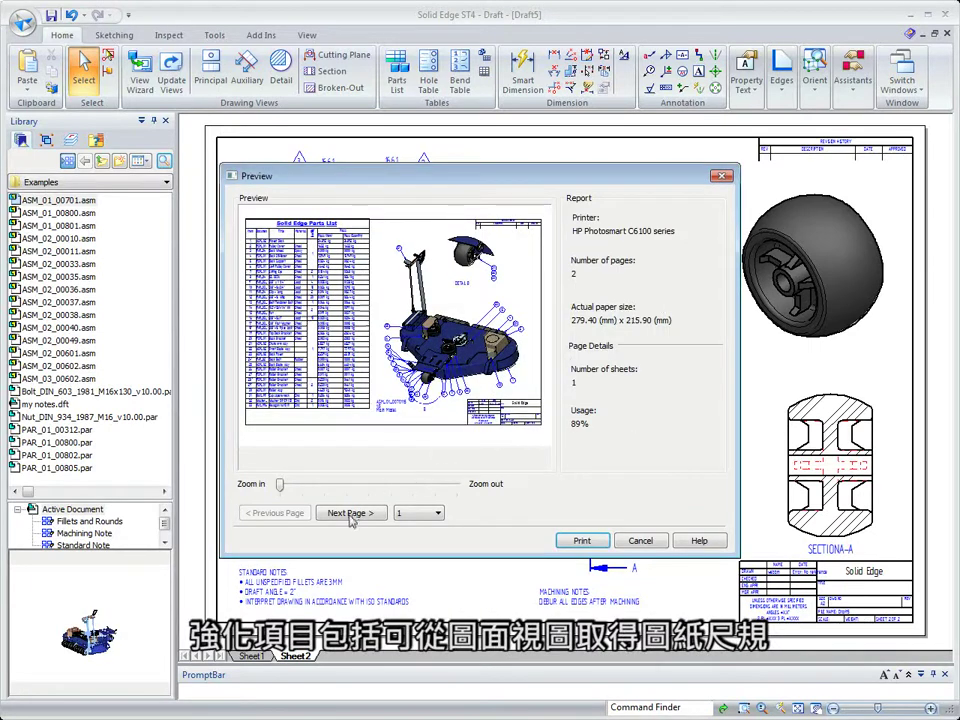
{"action": "left_click", "coordinate": [350, 515]}
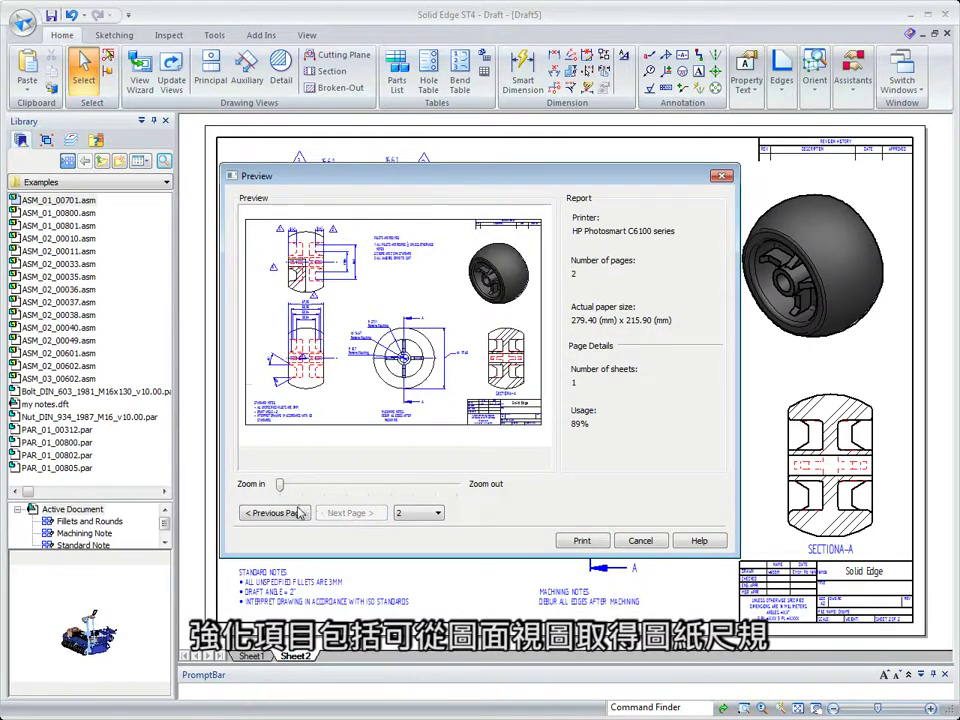
{"action": "left_click", "coordinate": [296, 411]}
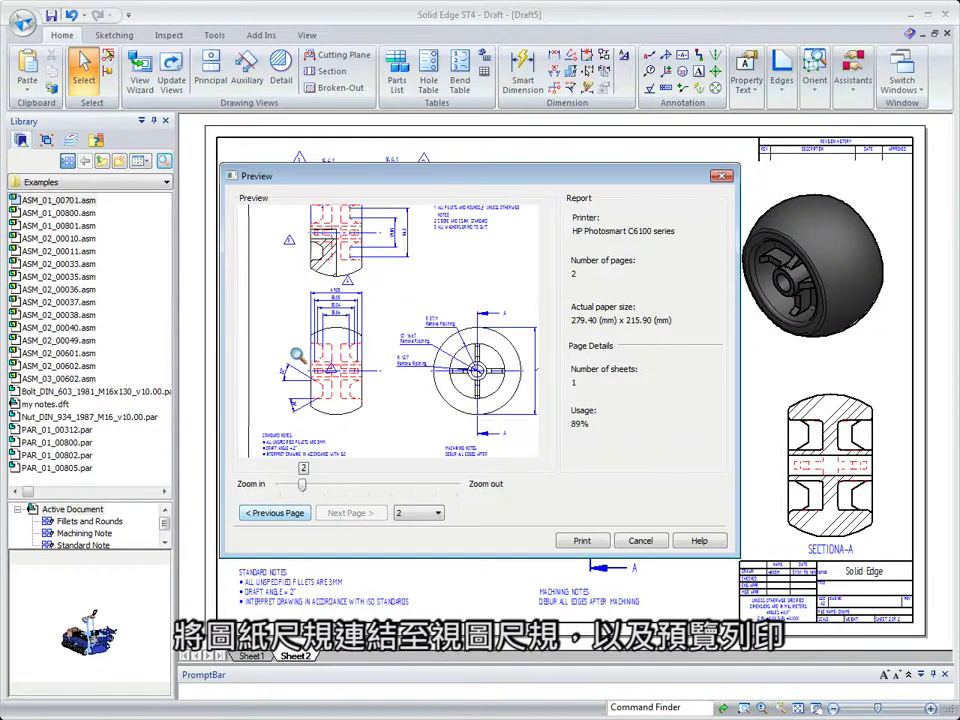